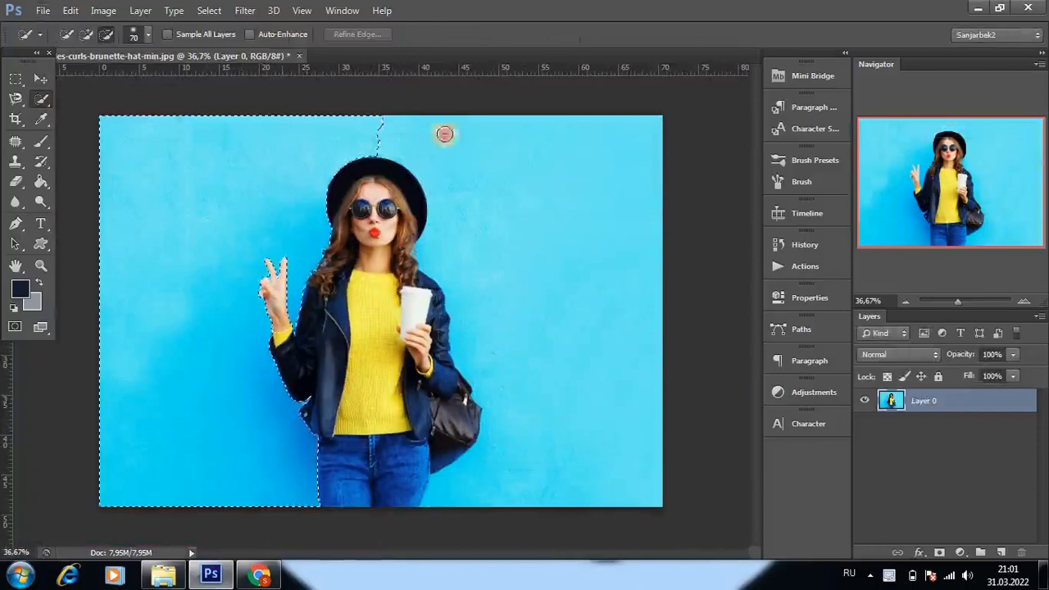
Step: Complete the selection of the blue background around the woman, following the edges of her jacket, jeans and bag
scroll(236, 422, "up", 8)
left_click_drag(349, 464, 368, 270)
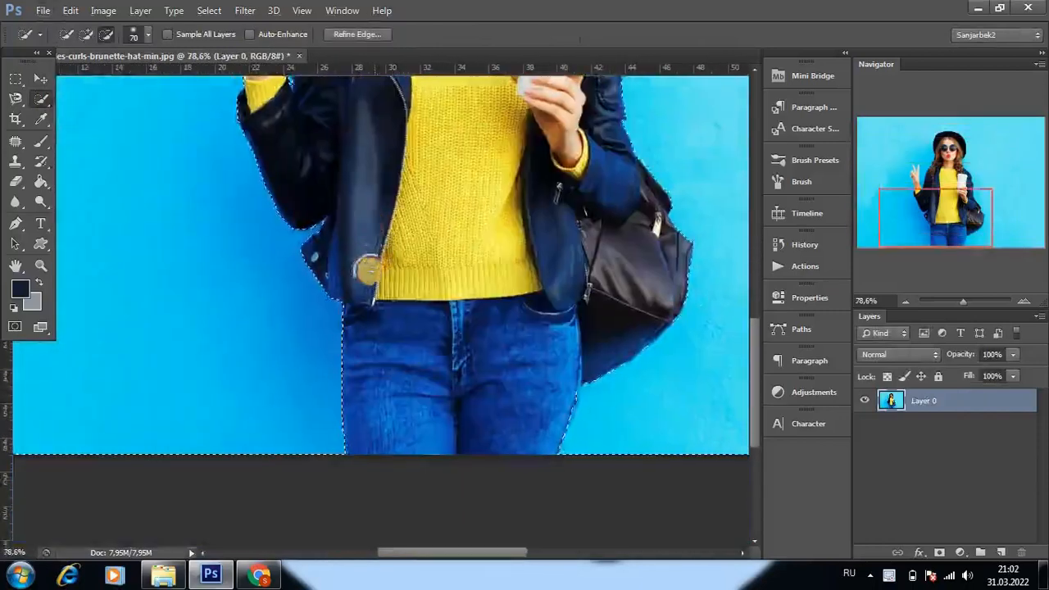
scroll(368, 269, "up", 5)
left_click_drag(340, 318, 312, 415)
left_click_drag(449, 266, 340, 203)
left_click_drag(424, 304, 367, 94)
left_click_drag(456, 492, 405, 150)
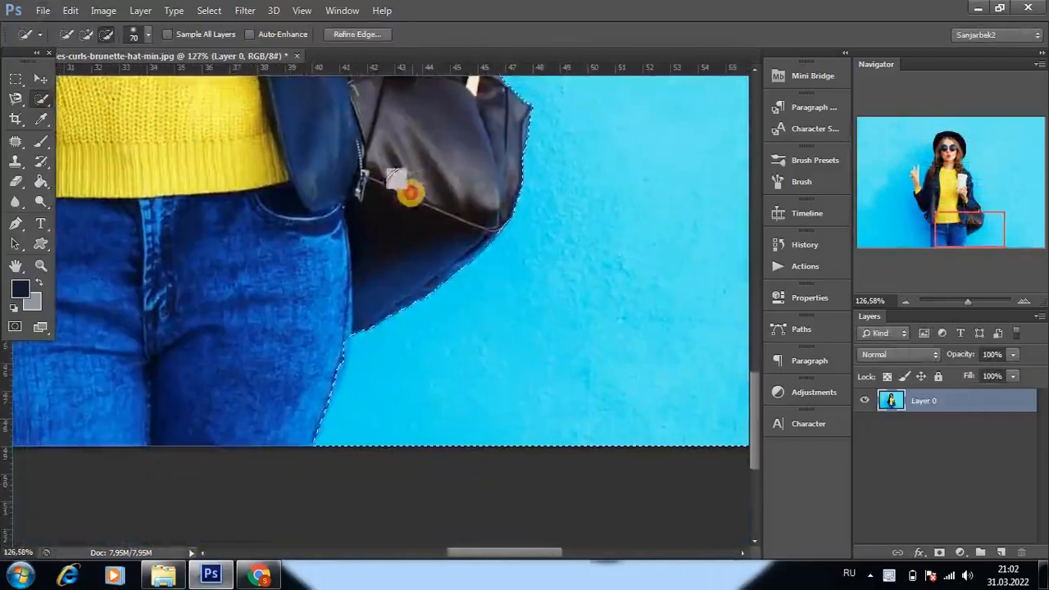
Step: Correct the background selection with the Patch tool along the outer edge of the jeans below the bag
right_click(15, 142)
left_click(77, 169)
scroll(295, 442, "up", 4)
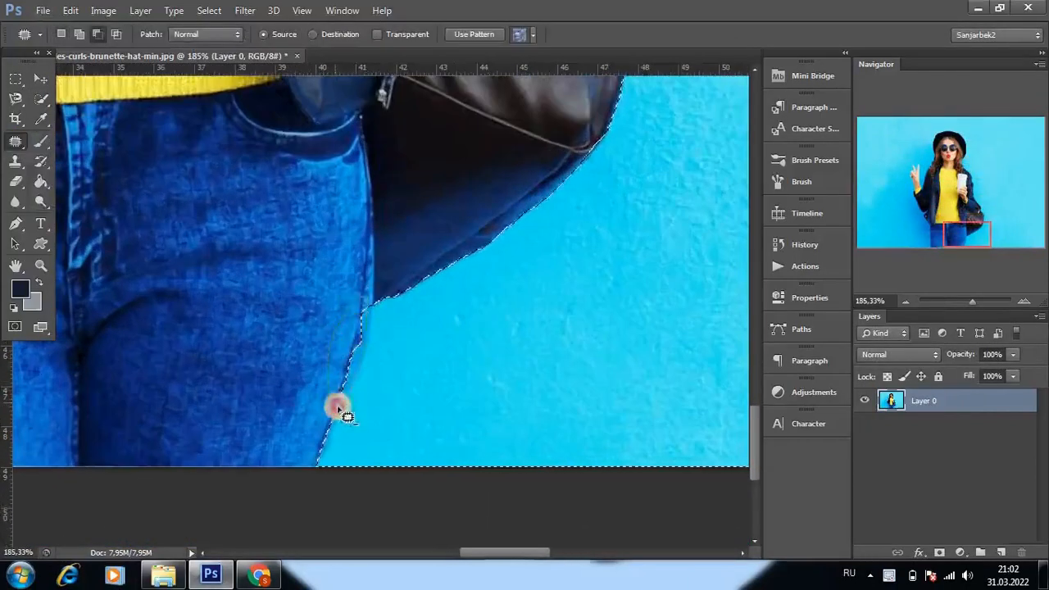
scroll(376, 441, "down", 10)
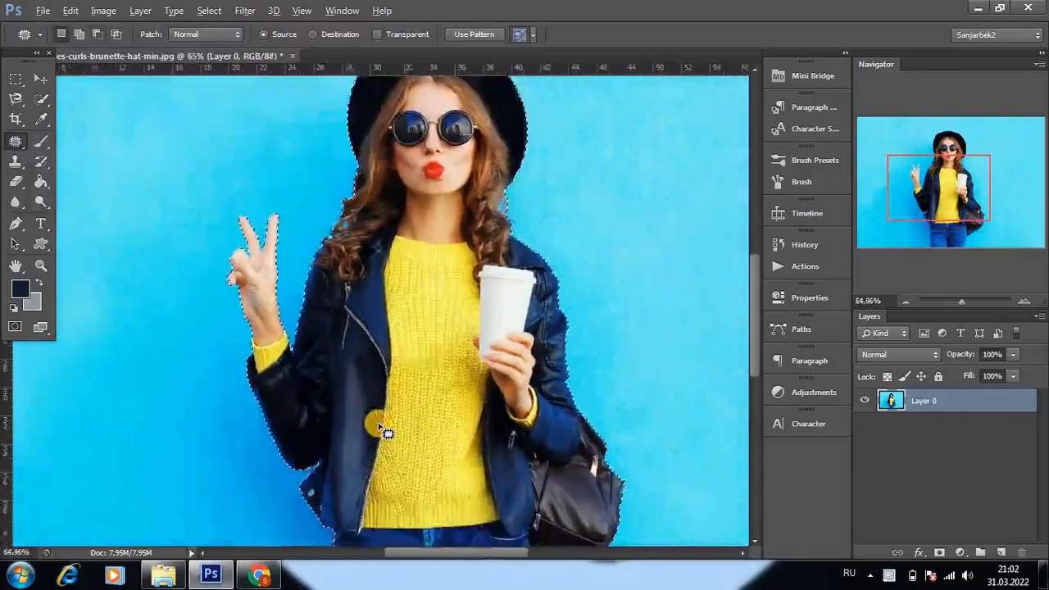
Step: Return to the Quick Selection tool and invert the selection to select the woman instead of the background
scroll(379, 426, "down", 4)
right_click(41, 100)
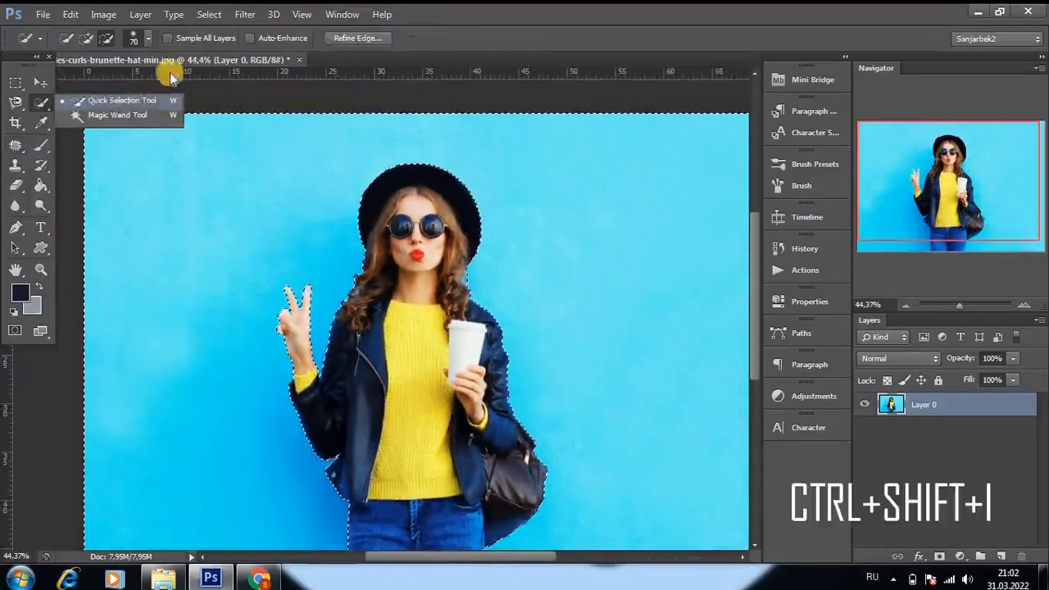
left_click(342, 35)
left_click(810, 76)
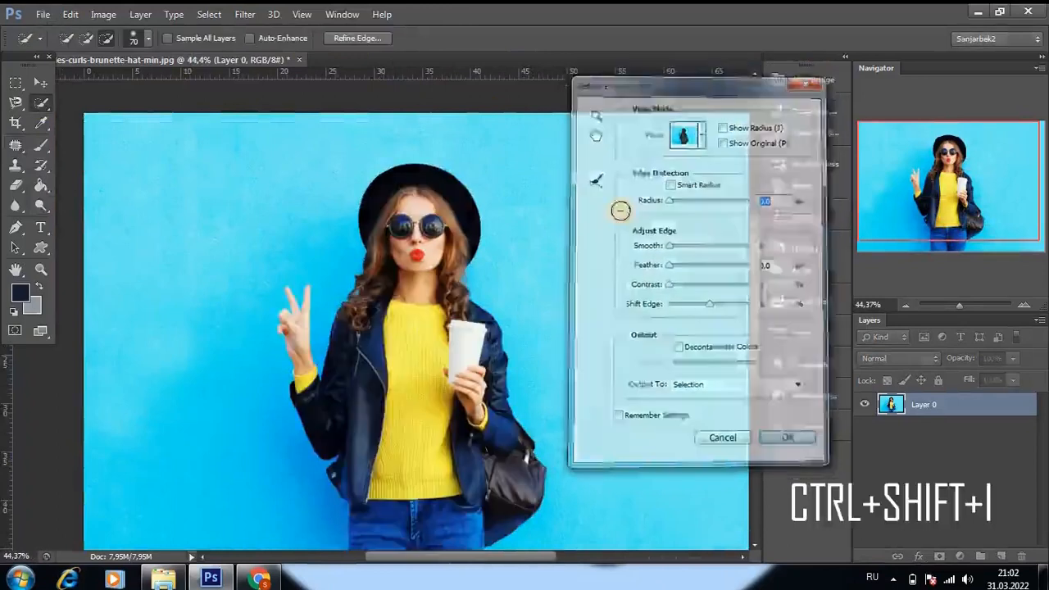
scroll(467, 318, "down", 1)
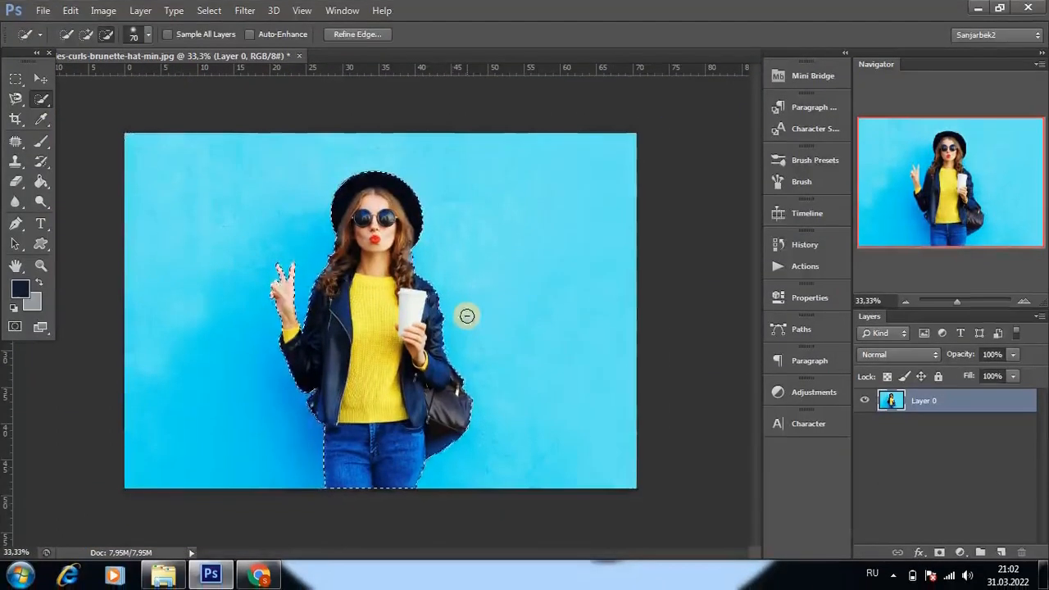
Step: Start Refine Edge on the woman's selection, enable Smart Radius and set the radius to 250 px
left_click(352, 38)
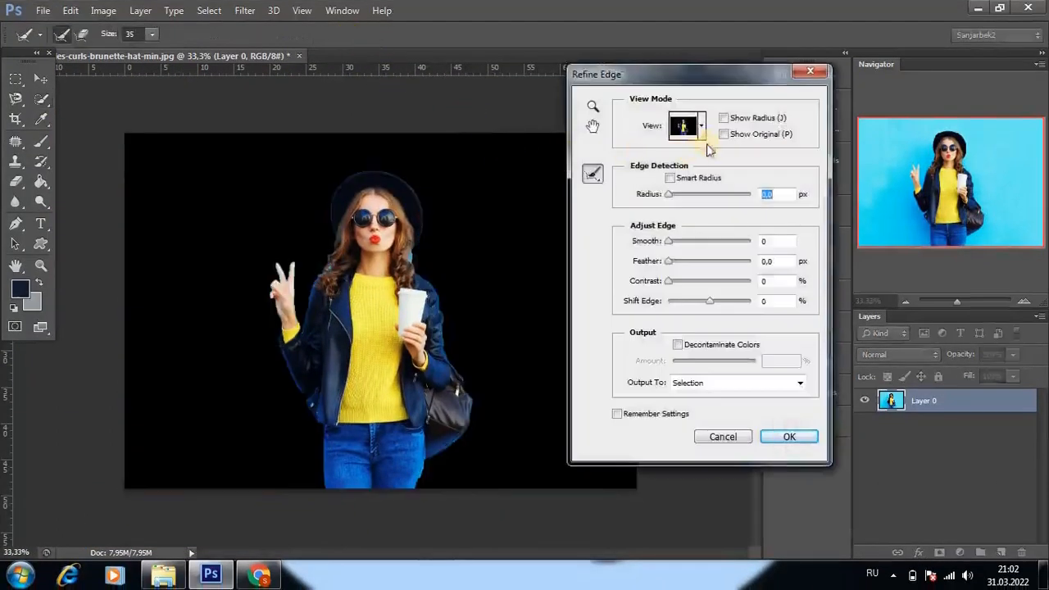
left_click(697, 127)
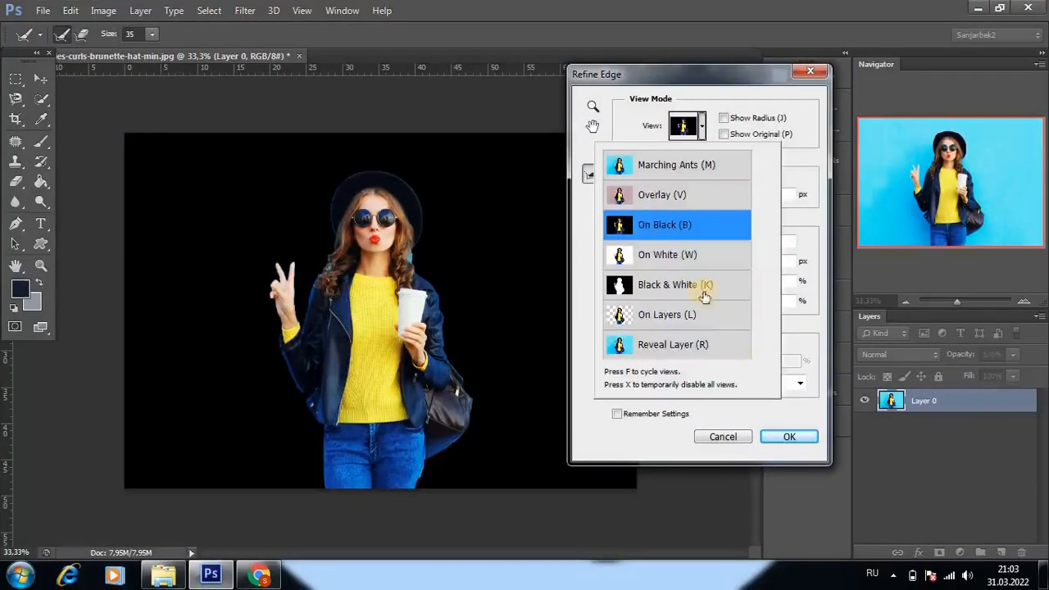
left_click(806, 167)
scroll(293, 286, "up", 14)
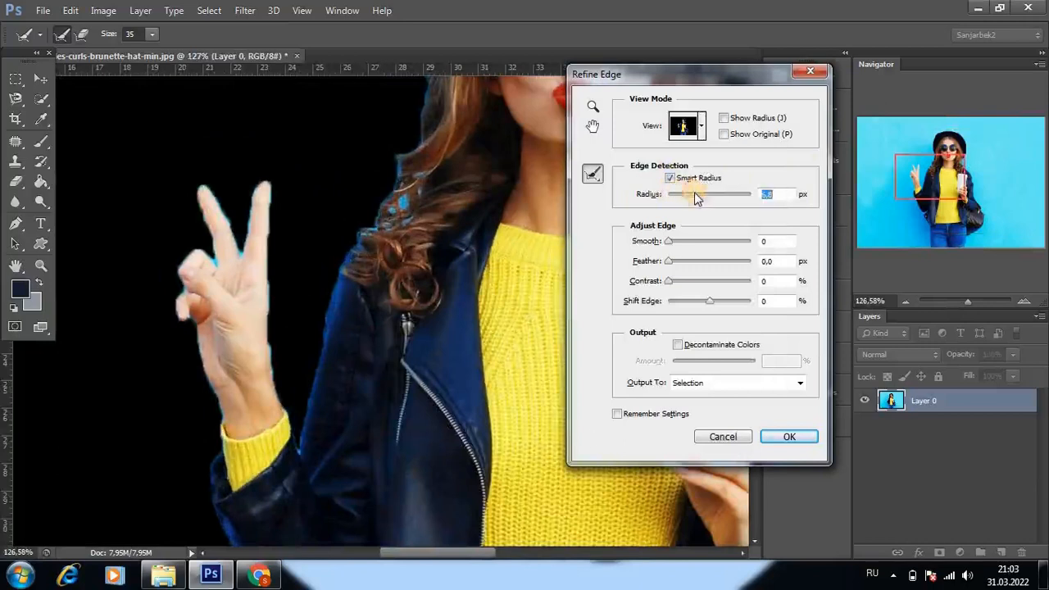
left_click_drag(694, 191, 745, 203)
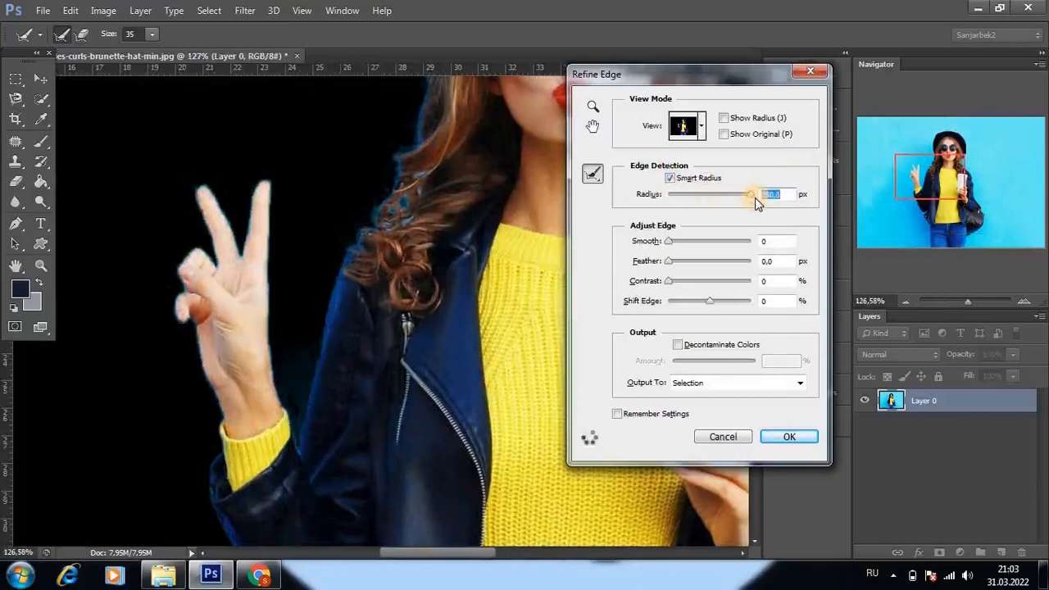
left_click_drag(755, 197, 727, 200)
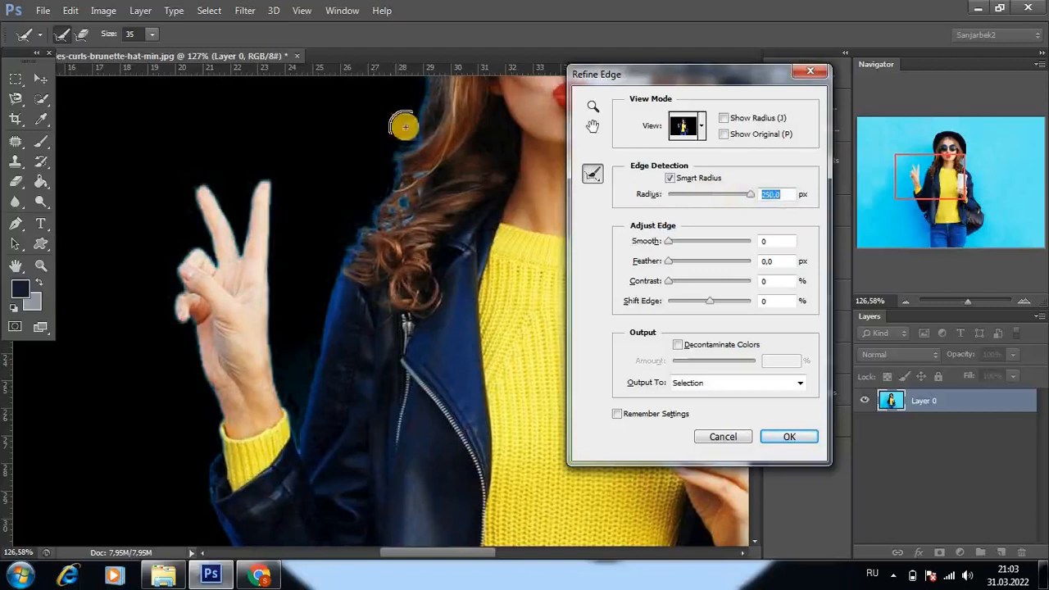
Step: Brush the Refine Radius tool along the hair ends, the raised fingers and the gap between hand and jacket
mouse_move(405, 128)
left_mouse_down()
mouse_move(402, 189)
mouse_move(385, 213)
mouse_move(348, 223)
left_mouse_up()
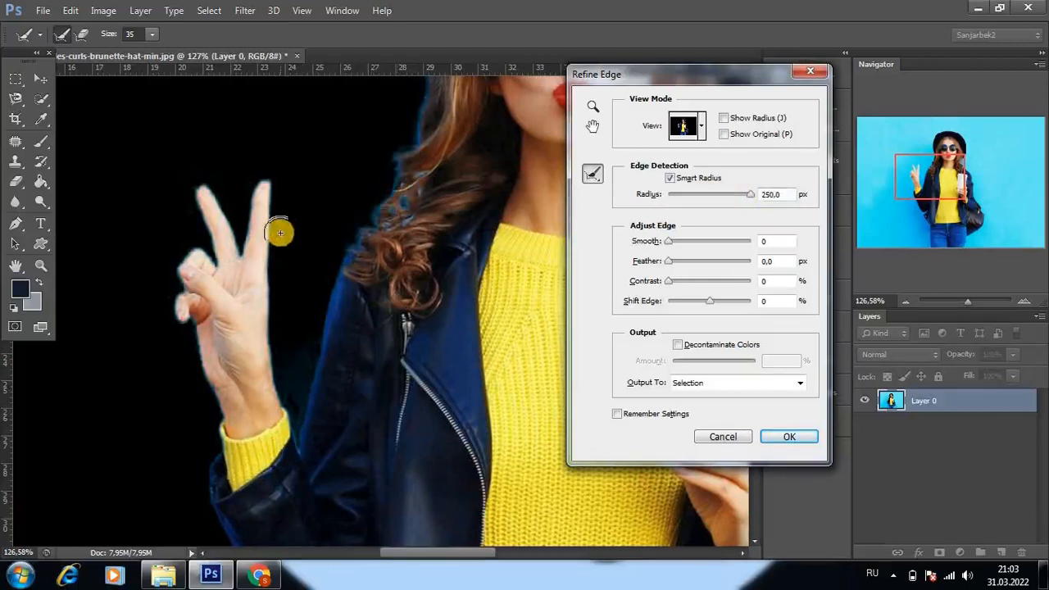
mouse_move(279, 232)
left_mouse_down()
mouse_move(262, 169)
mouse_move(239, 220)
mouse_move(271, 238)
left_mouse_up()
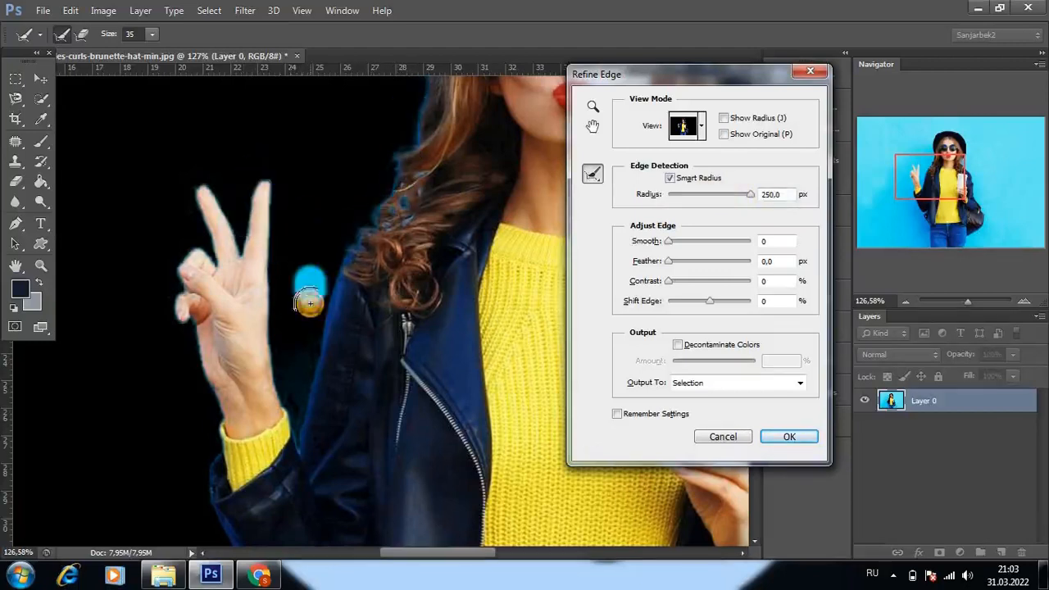
mouse_move(310, 304)
left_mouse_down()
mouse_move(297, 395)
mouse_move(371, 312)
mouse_move(313, 366)
mouse_move(304, 197)
left_mouse_up()
Step: Brush the Refine Radius tool along the outer hip of the jeans just below the jacket hem
scroll(283, 327, "down", 7)
left_click_drag(410, 533, 429, 328)
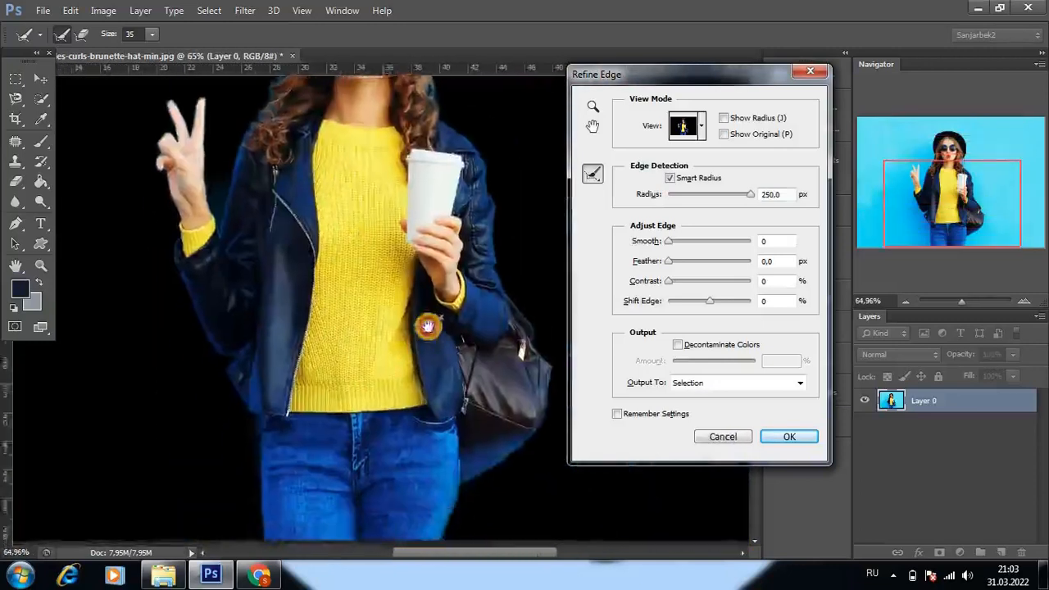
scroll(295, 366, "up", 7)
left_click_drag(313, 313, 324, 412)
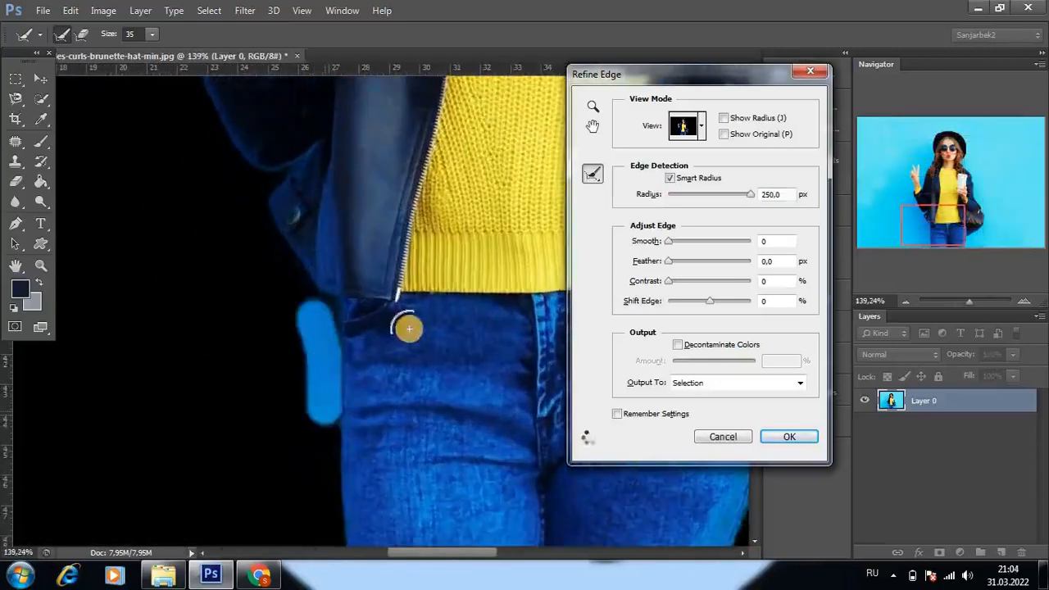
left_click_drag(385, 304, 4, 301)
Step: Enable Decontaminate Colors with a high amount and output the refined cutout to a new layer with a layer mask
scroll(6, 301, "down", 2)
scroll(292, 251, "down", 4)
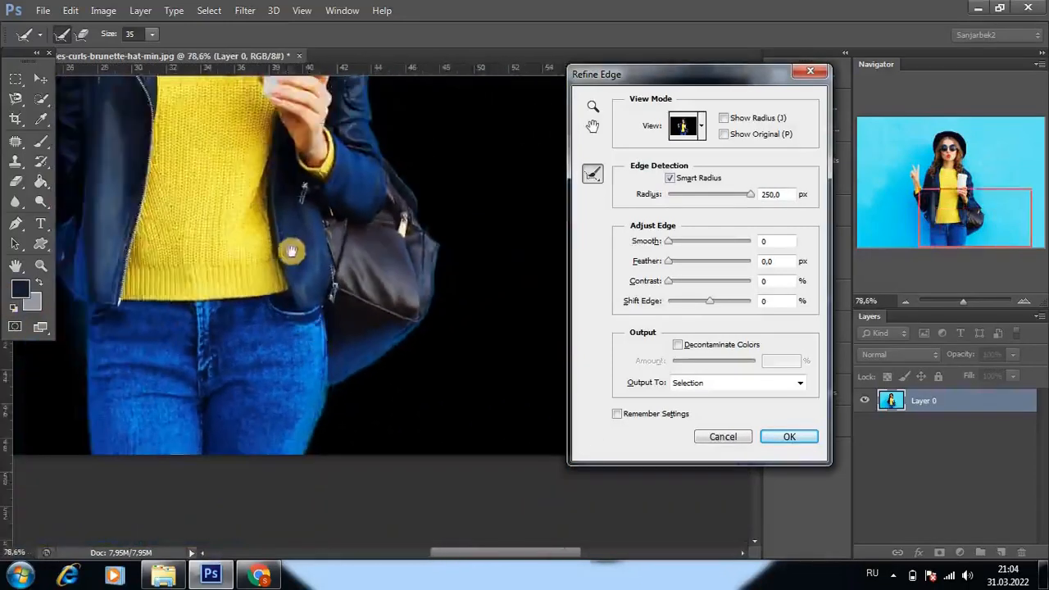
left_click_drag(144, 123, 445, 434)
scroll(305, 357, "up", 1)
scroll(305, 357, "down", 3)
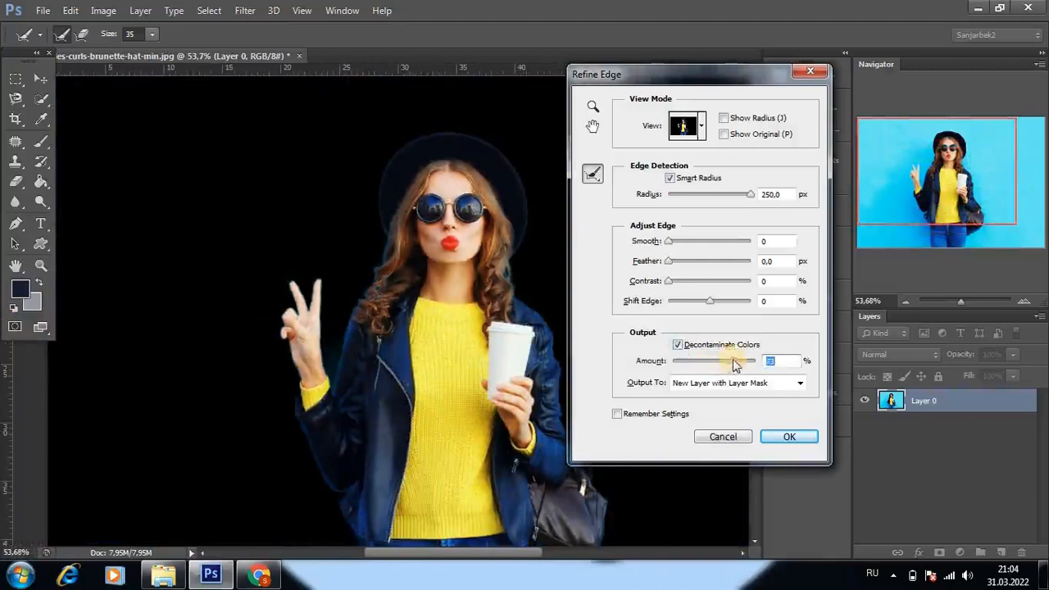
scroll(385, 351, "up", 2)
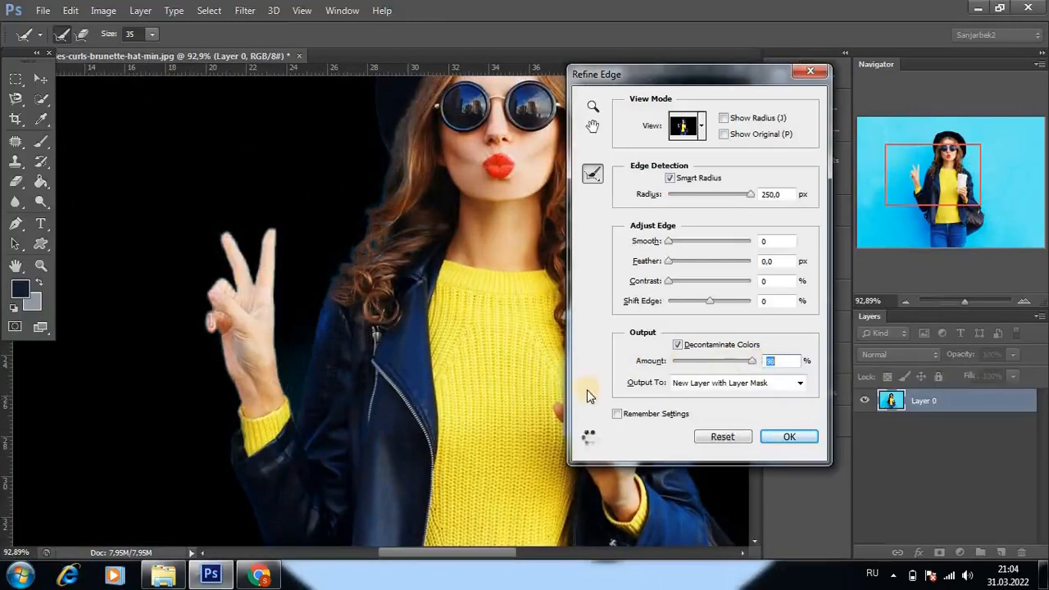
left_click(789, 434)
key("ctrl+0")
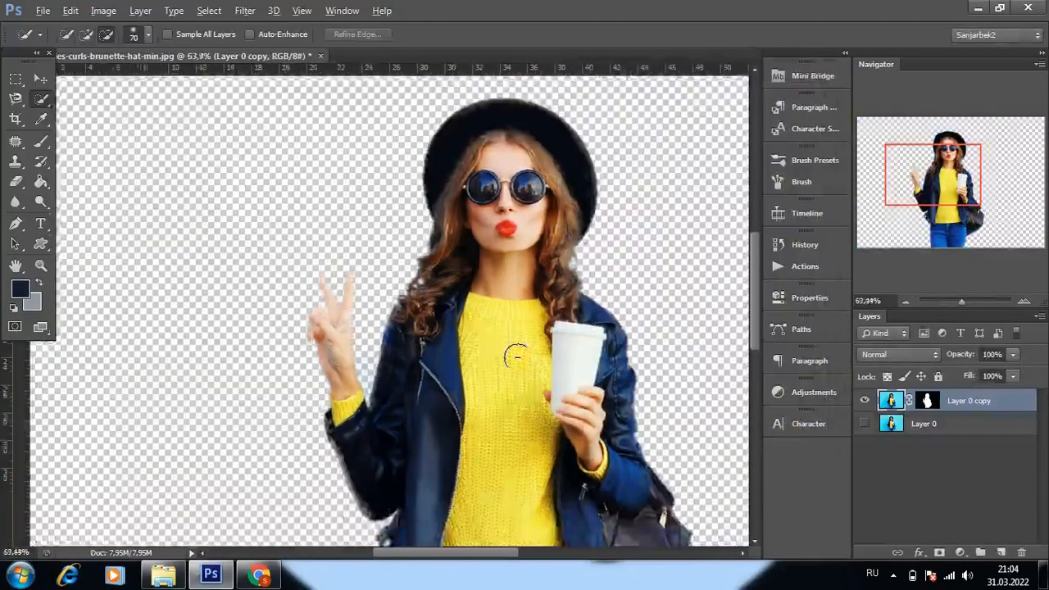
Step: Add a Gradient Overlay to Layer 0 running from olive green to white
left_click(924, 424)
left_click(914, 551)
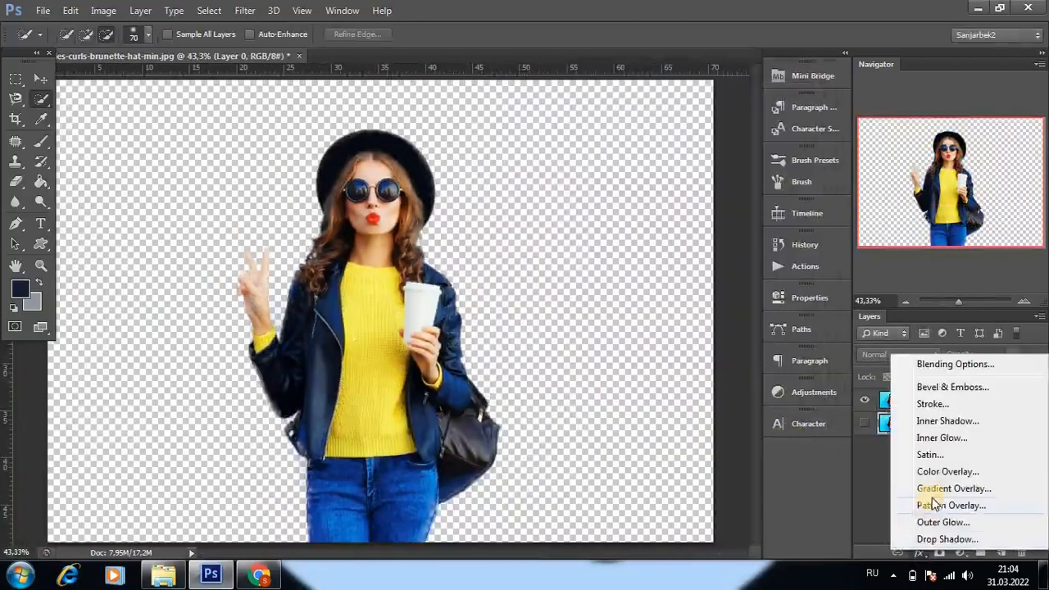
left_click(931, 490)
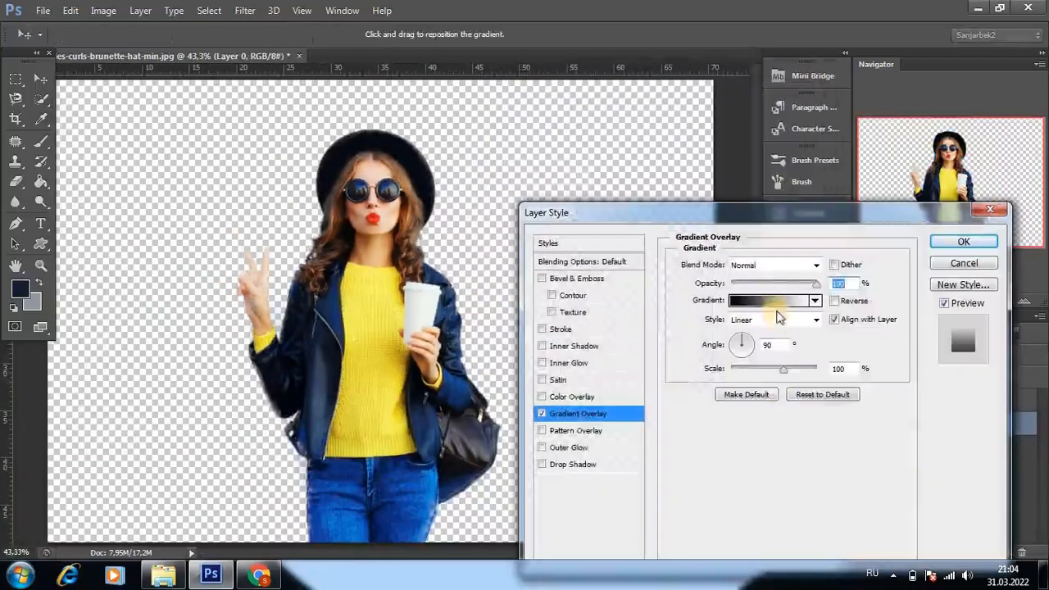
left_click(775, 302)
left_click(588, 437)
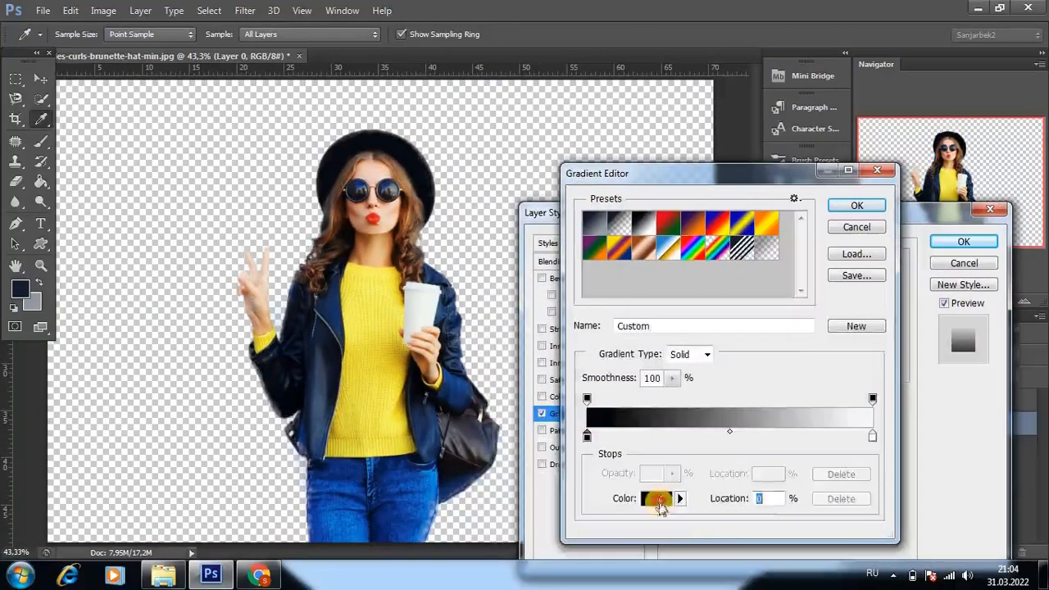
left_click(658, 502)
left_click(706, 502)
left_click(650, 392)
left_click(844, 333)
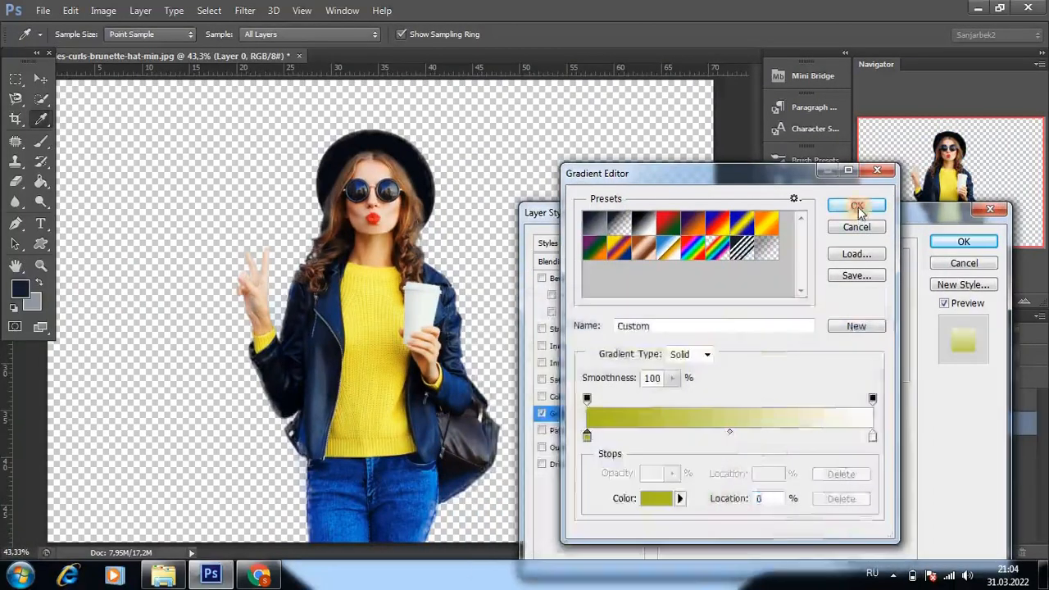
left_click(856, 205)
left_click(963, 241)
Step: Make Layer 0 visible and rasterize its layer style
left_click(864, 423)
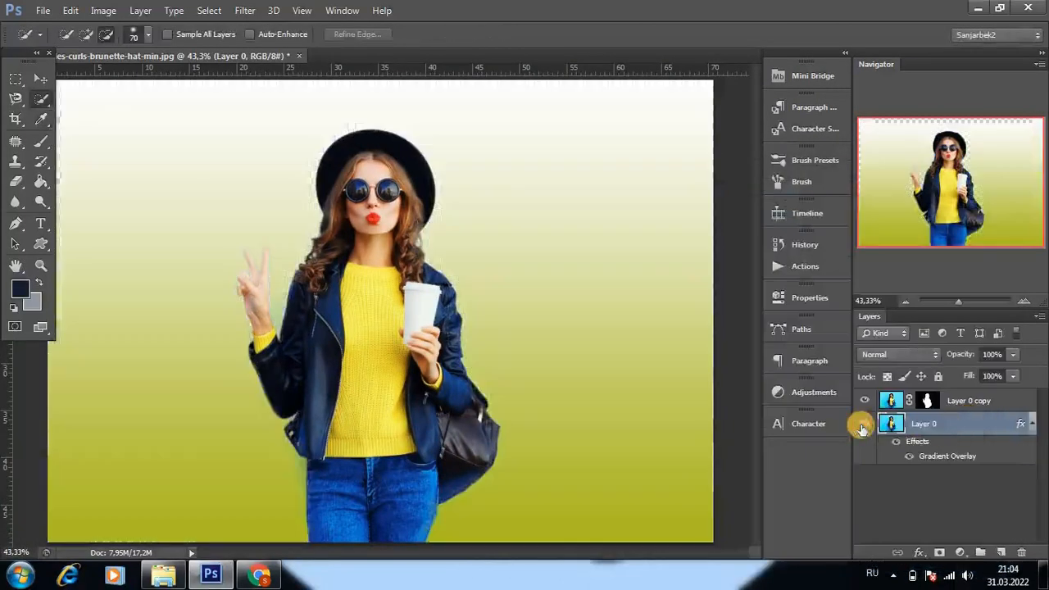
right_click(987, 425)
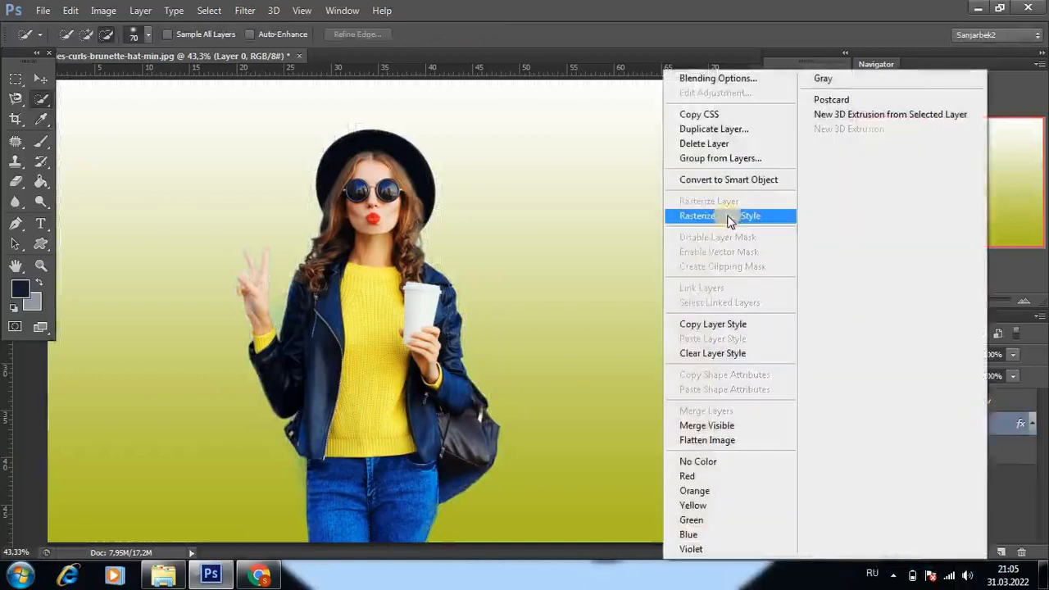
left_click(721, 216)
Step: Add a new Gradient Overlay to Layer 0 and change its black colour stop to yellow, fading to white
scroll(557, 320, "down", 2)
left_click(919, 553)
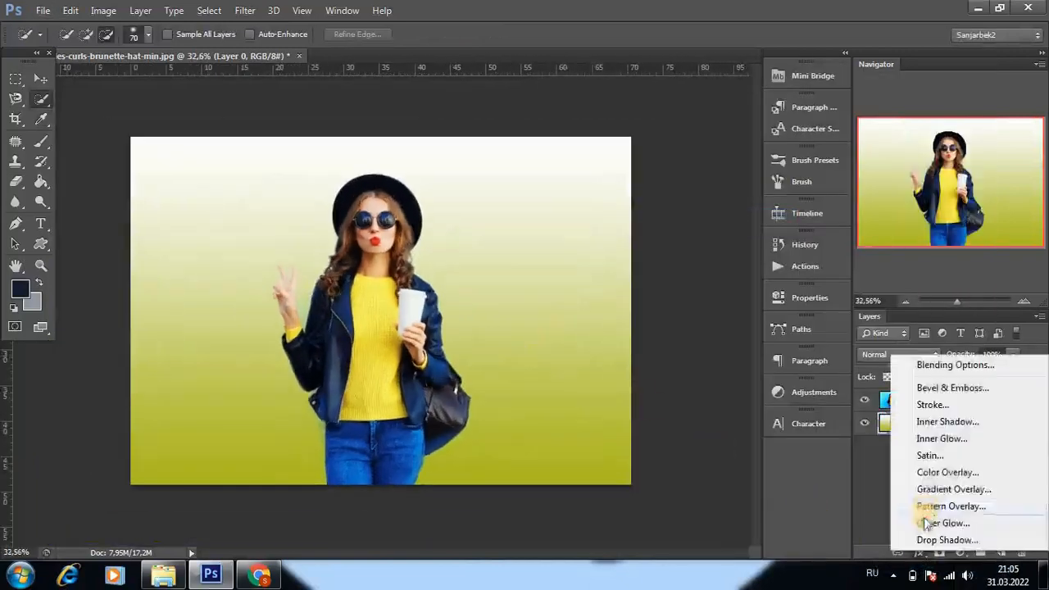
left_click(930, 489)
left_click(750, 299)
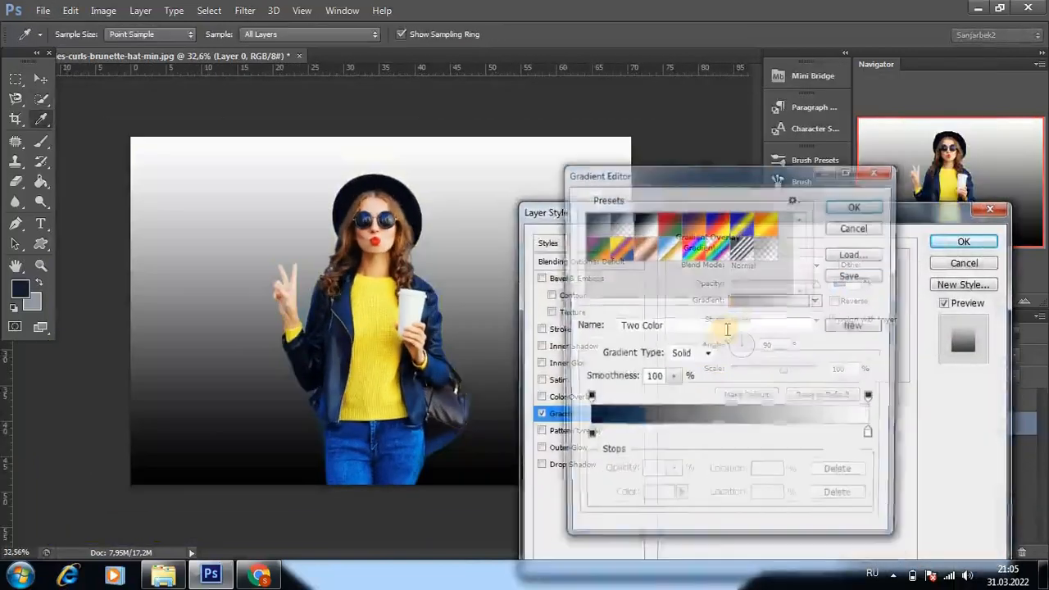
left_click(588, 437)
left_click(657, 498)
left_click(706, 503)
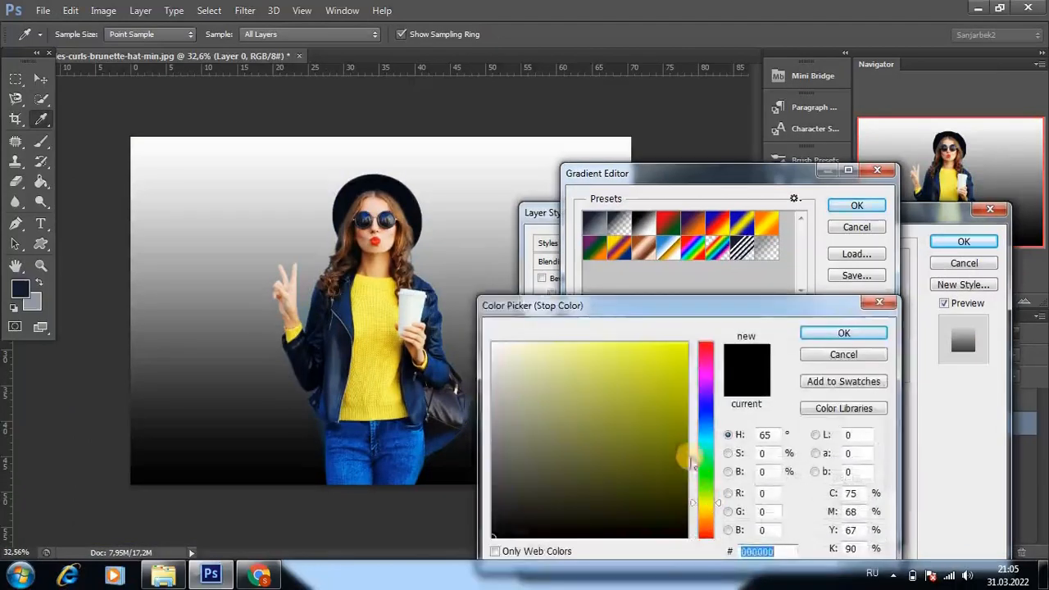
left_click(664, 389)
left_click(653, 365)
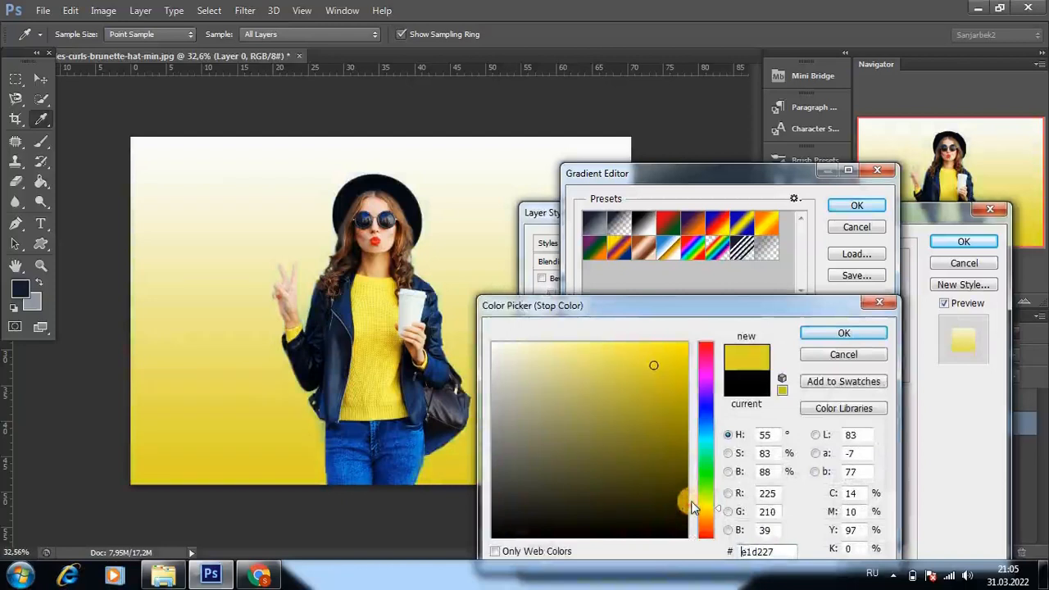
left_click(846, 334)
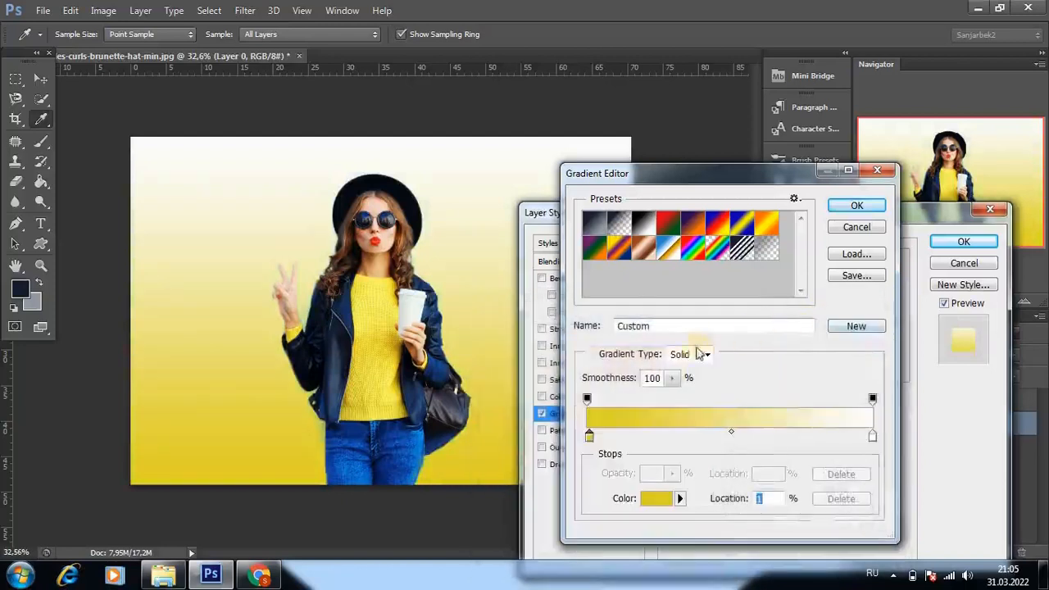
Step: Place the yellow colour stop at location 0% and apply the Gradient Overlay to Layer 0
left_click(640, 437)
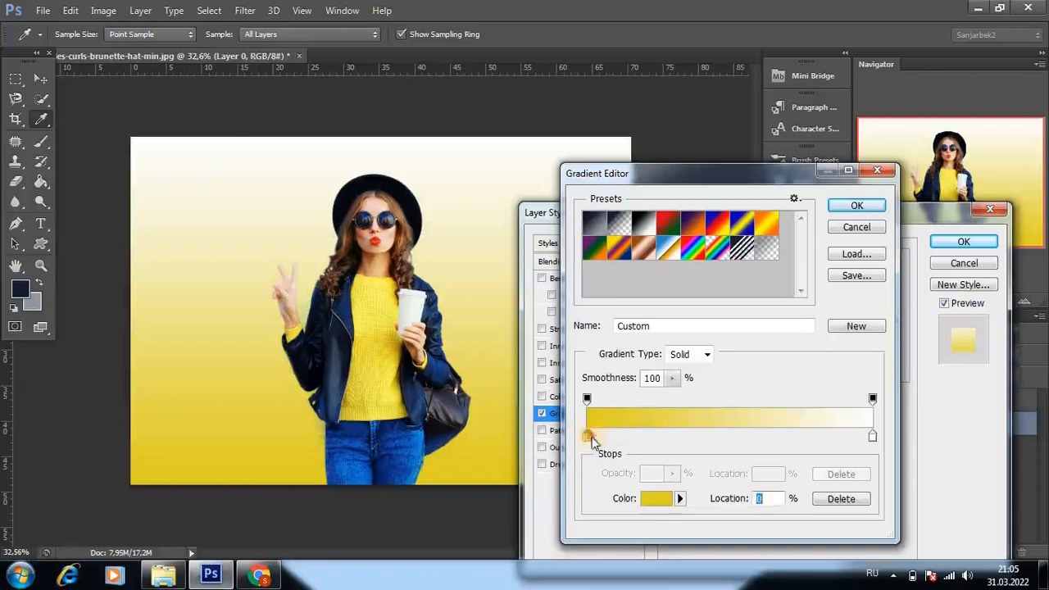
left_click_drag(592, 440, 584, 436)
left_click(854, 207)
left_click(964, 241)
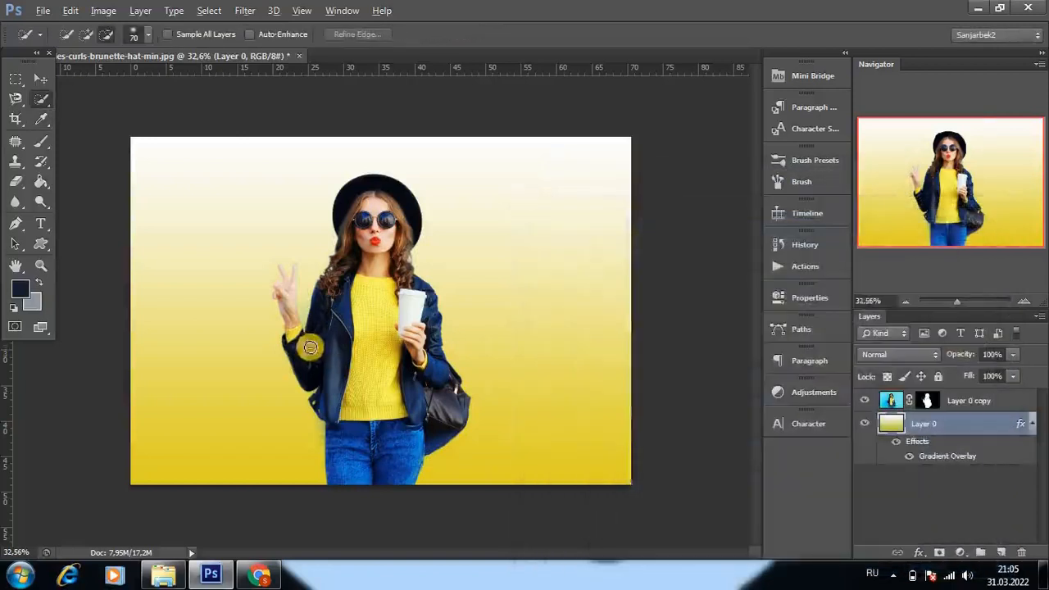
Step: Place the dripping image from the desktop into the document as a new layer above Layer 0 copy
key("v")
scroll(419, 365, "up", 3)
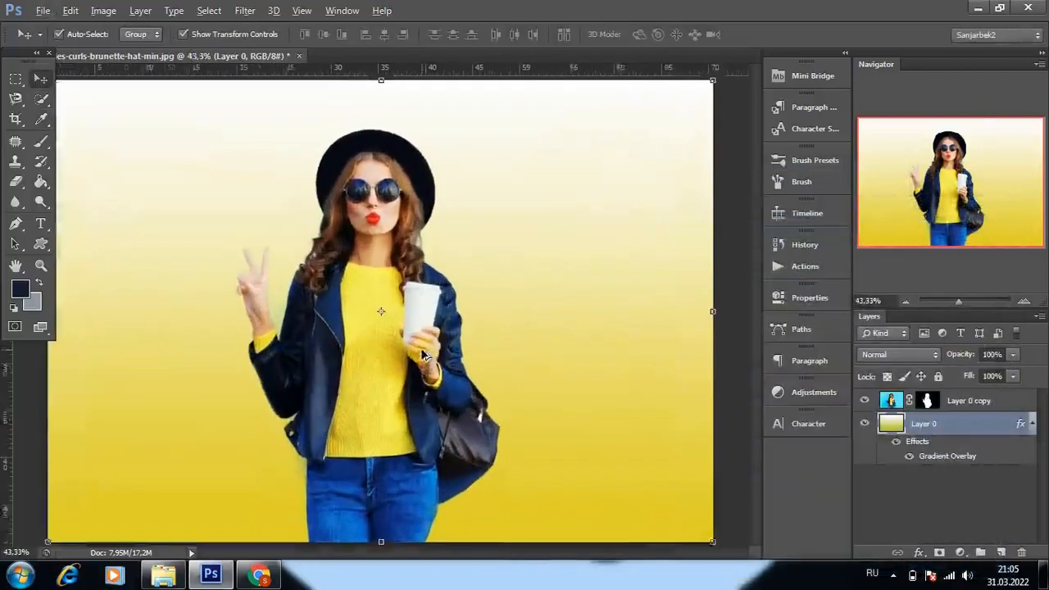
scroll(419, 365, "down", 2)
key("alt+Tab")
key("alt+Tab")
key("alt+Tab")
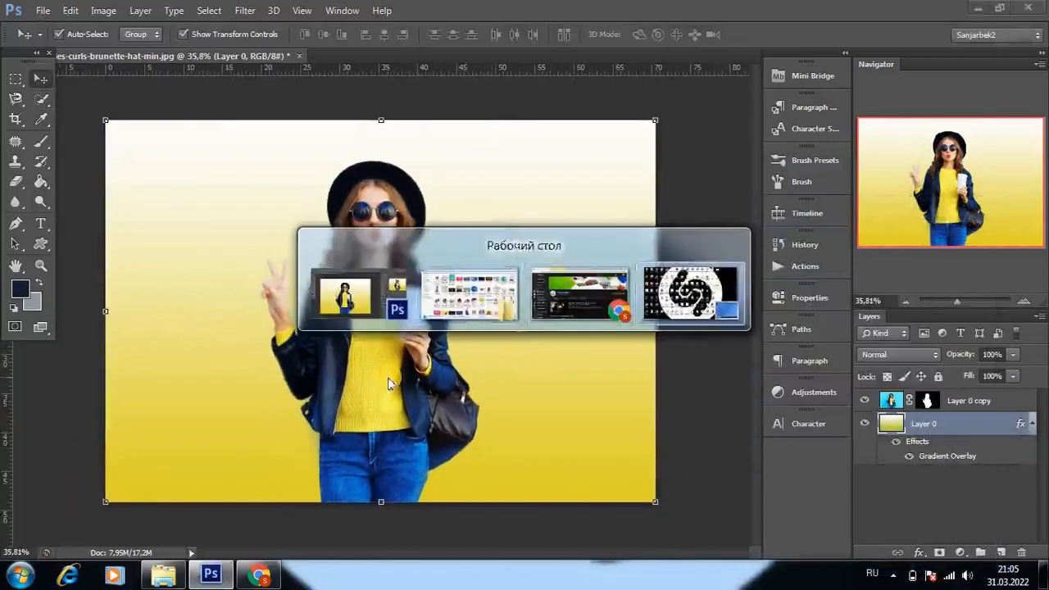
key("alt+Tab")
key("alt+Tab")
key("alt+Tab")
key("alt+Tab")
left_click_drag(832, 33, 508, 273)
left_click_drag(968, 400, 967, 399)
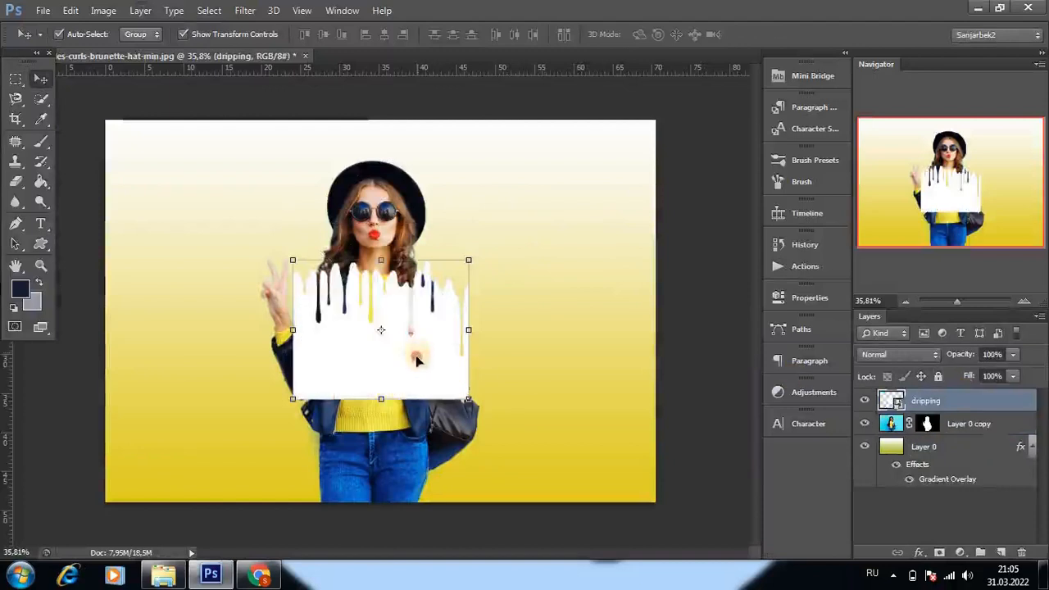
Step: Move the dripping shape down over the woman's waist and scale it proportionally to 115.63%
left_click_drag(417, 359, 405, 446)
left_click(463, 345)
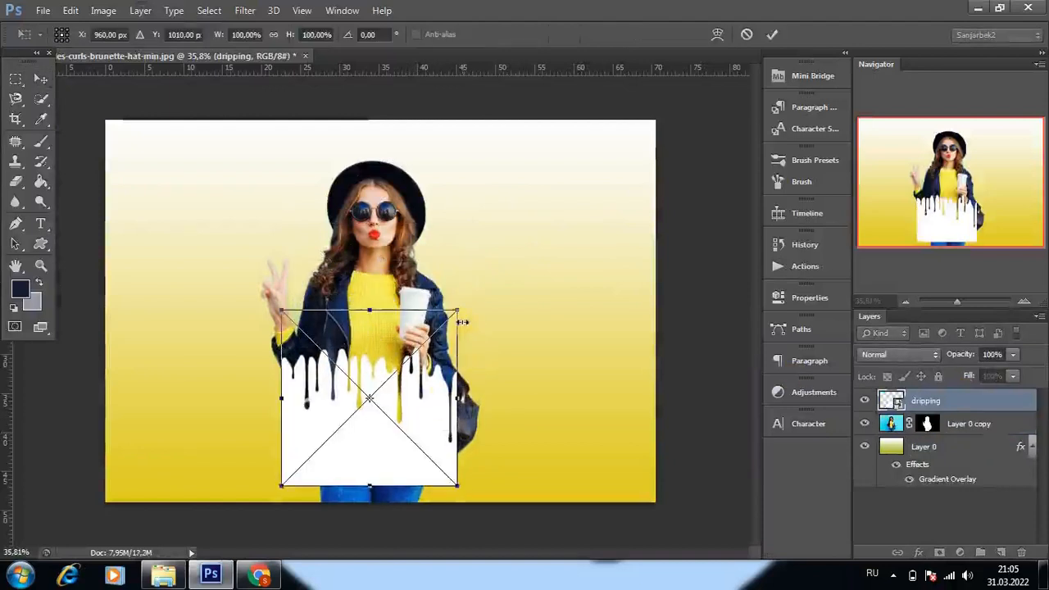
left_click_drag(464, 322, 468, 292)
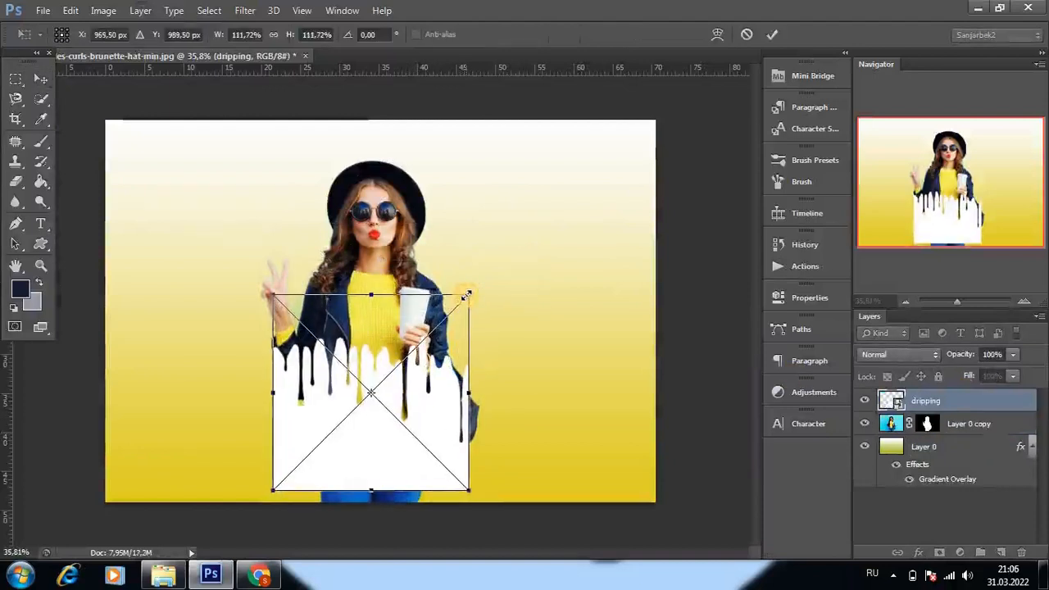
key("Right")
left_click_drag(475, 290, 478, 287)
Step: Nudge the dripping shape right and up to X 976 px, Y 1000 px, and apply the transform
key("Right")
key("Right")
key("Right")
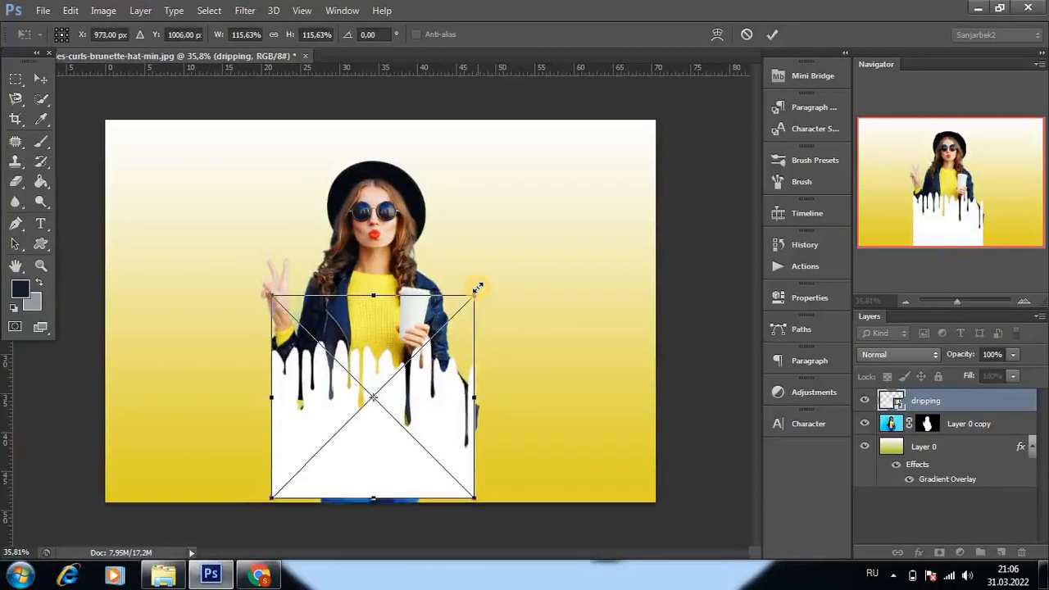
key("Up")
key("Up")
key("Up")
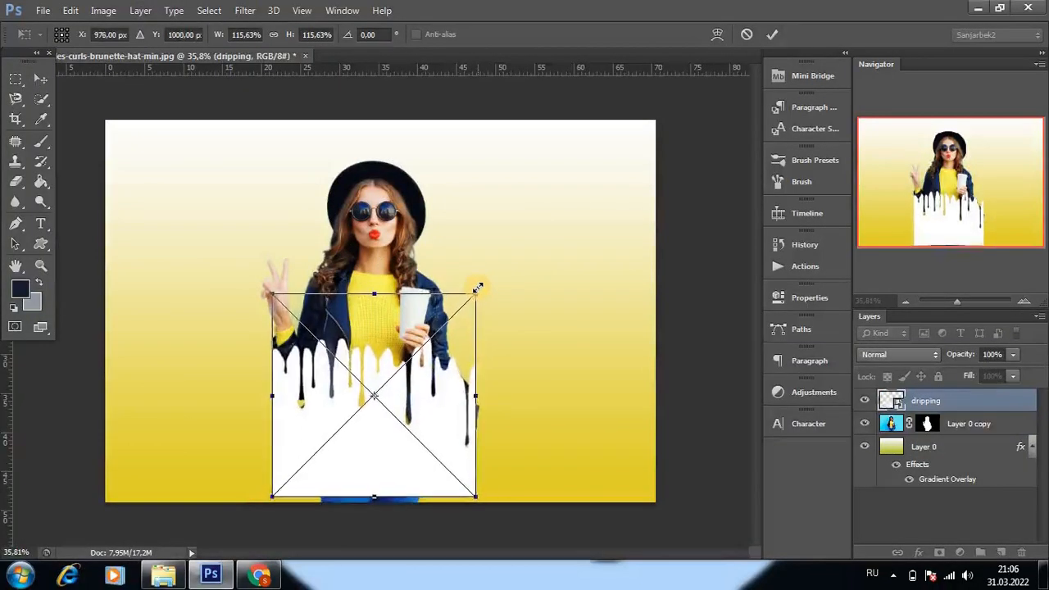
key("Return")
Step: Load the dripping shape as a selection, hide its layer, delete that area from Layer 0 copy and deselect
left_click(899, 400, "ctrl")
left_click(897, 424)
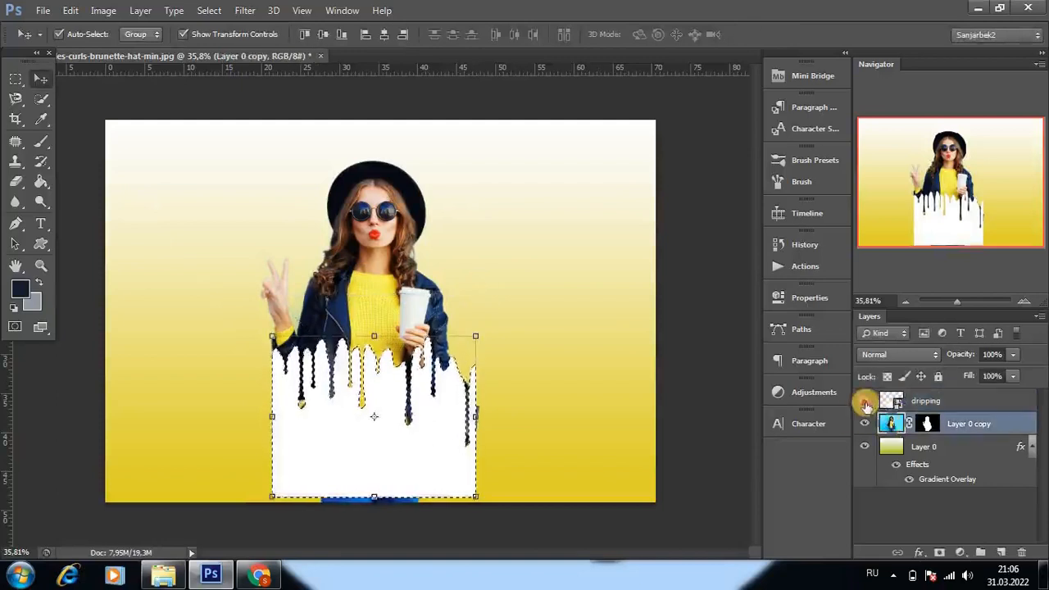
left_click(865, 401)
key("Delete")
key("ctrl+d")
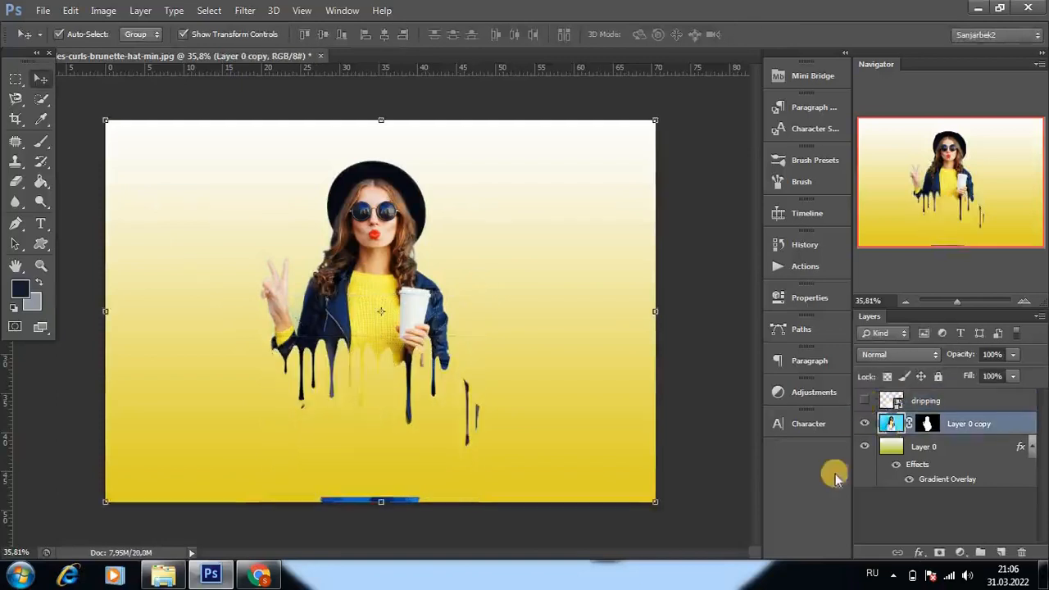
Step: Erase the leftover jeans and bag fragments on Layer 0 copy and move the woman slightly down and right
key("e")
left_click_drag(309, 495, 406, 493)
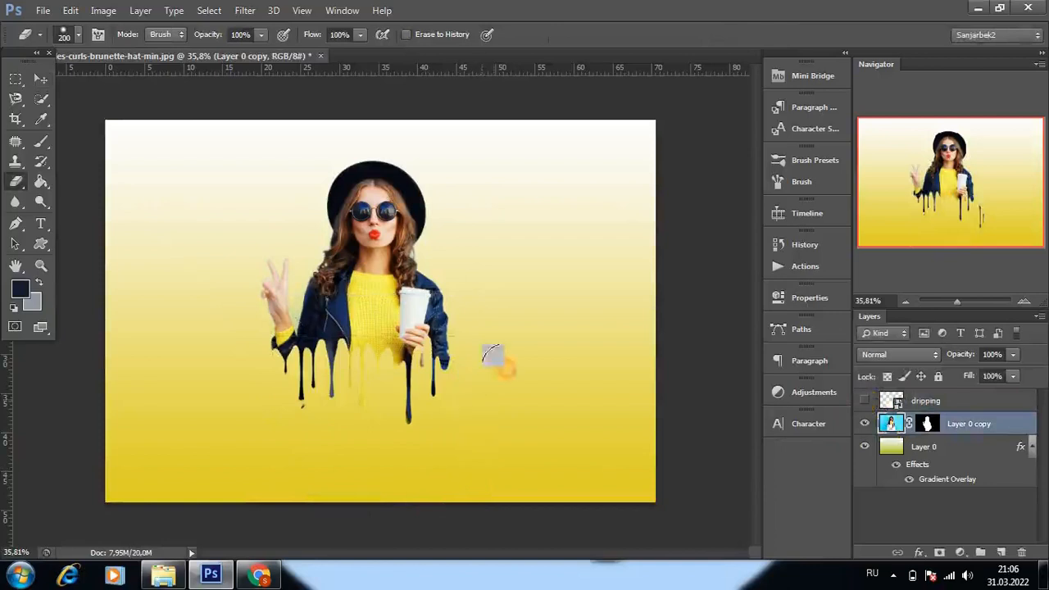
key("v")
mouse_move(380, 316)
left_mouse_down()
mouse_move(396, 345)
mouse_move(387, 332)
left_mouse_up()
Step: Erase the stray fragment below the long drip under the raised arm with a 40 px eraser
scroll(387, 333, "up", 2)
scroll(280, 439, "up", 5)
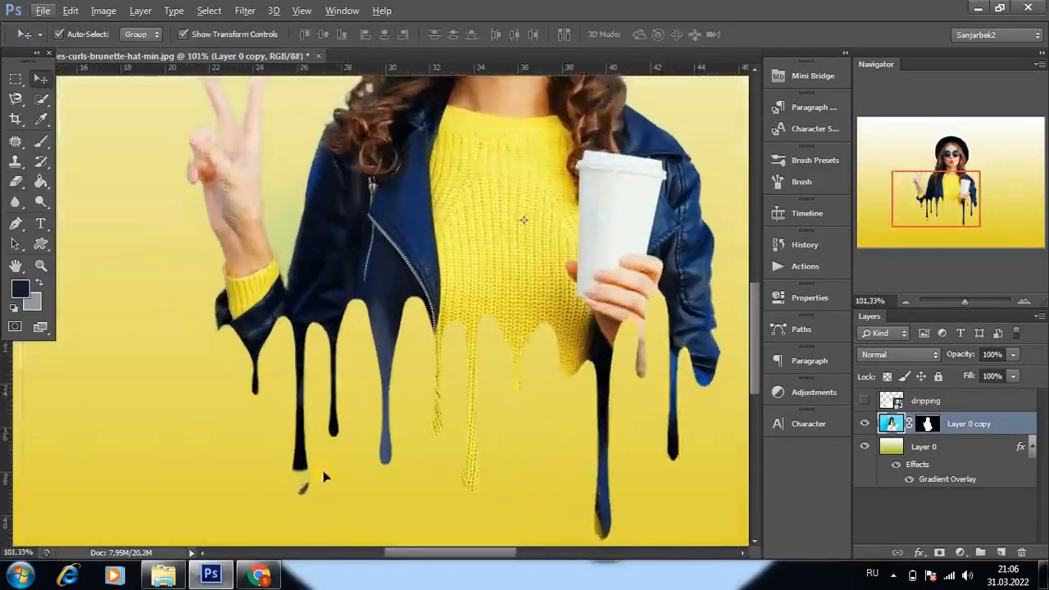
key("e")
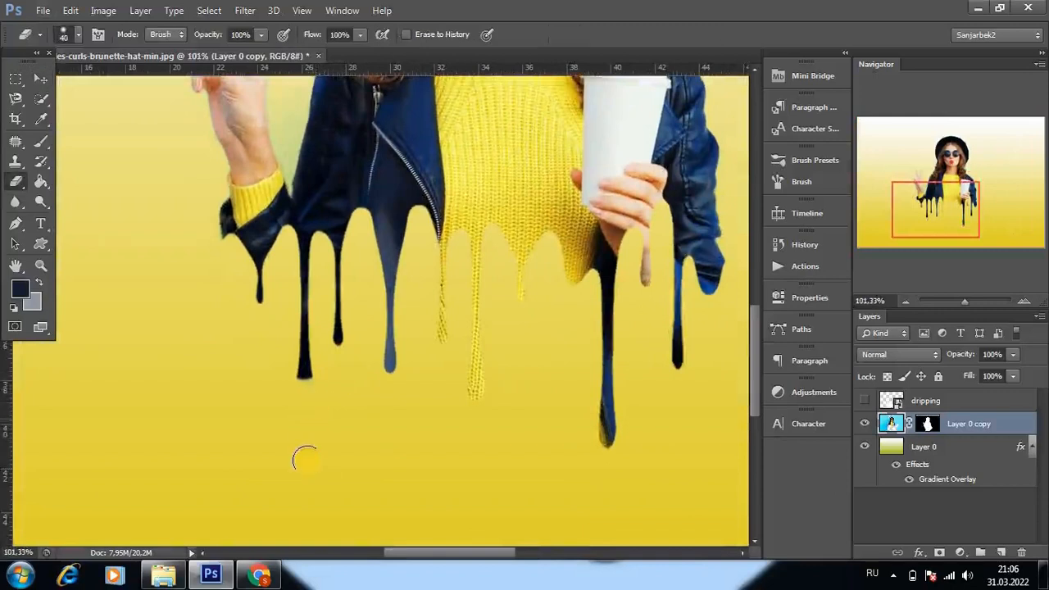
Step: Inspect the drips and the woman's cutout edges up close
scroll(307, 460, "down", 5)
scroll(307, 445, "up", 2)
left_click_drag(347, 305, 376, 455)
scroll(284, 393, "up", 4)
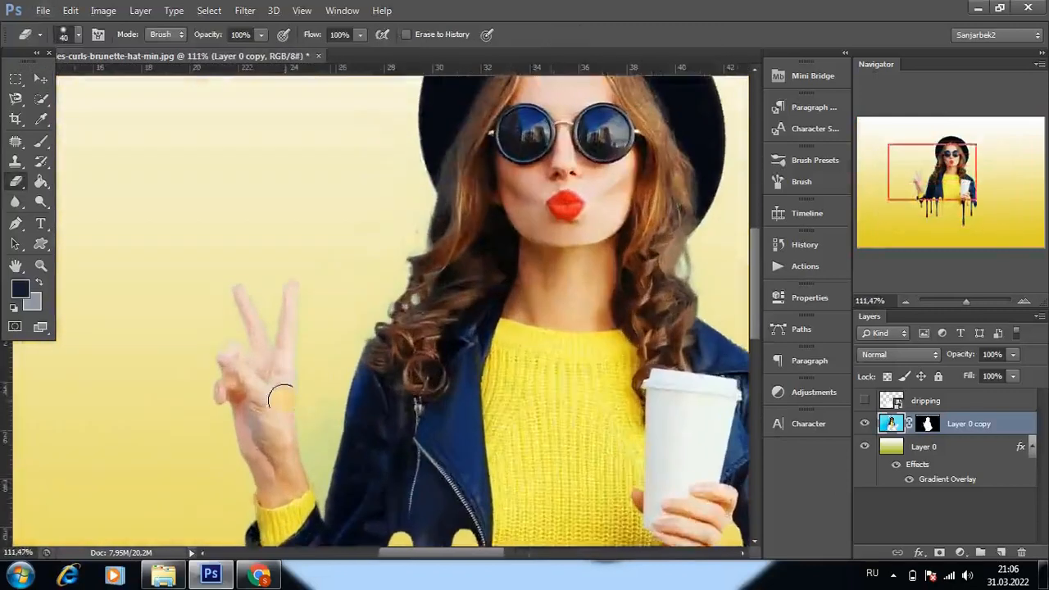
left_click_drag(537, 263, 263, 140)
scroll(294, 336, "down", 4)
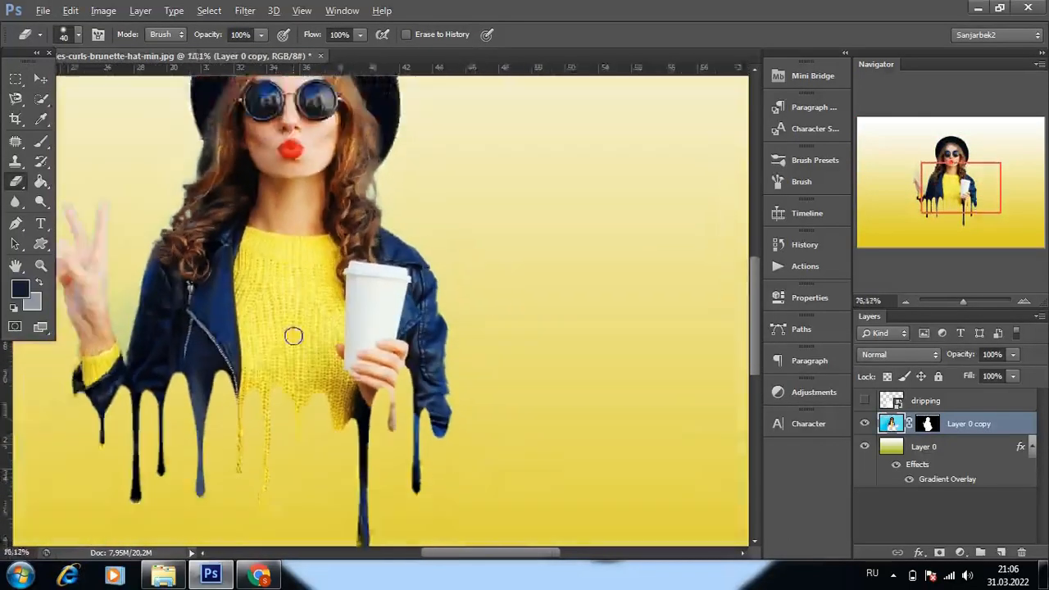
scroll(293, 336, "down", 3)
scroll(286, 382, "up", 4)
scroll(286, 386, "down", 4)
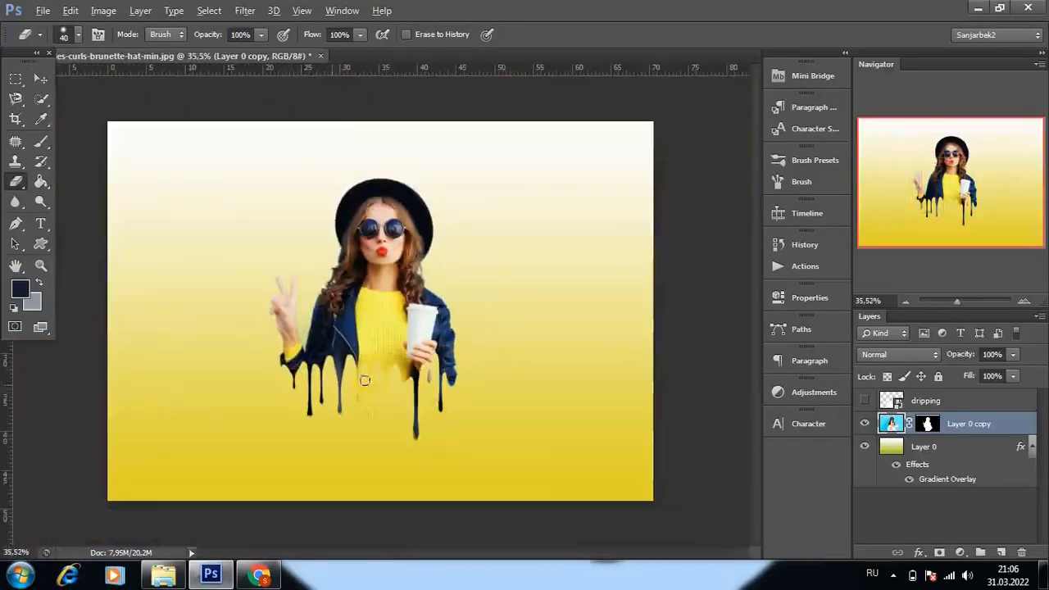
left_click(935, 401)
left_click(864, 401)
left_click(865, 401)
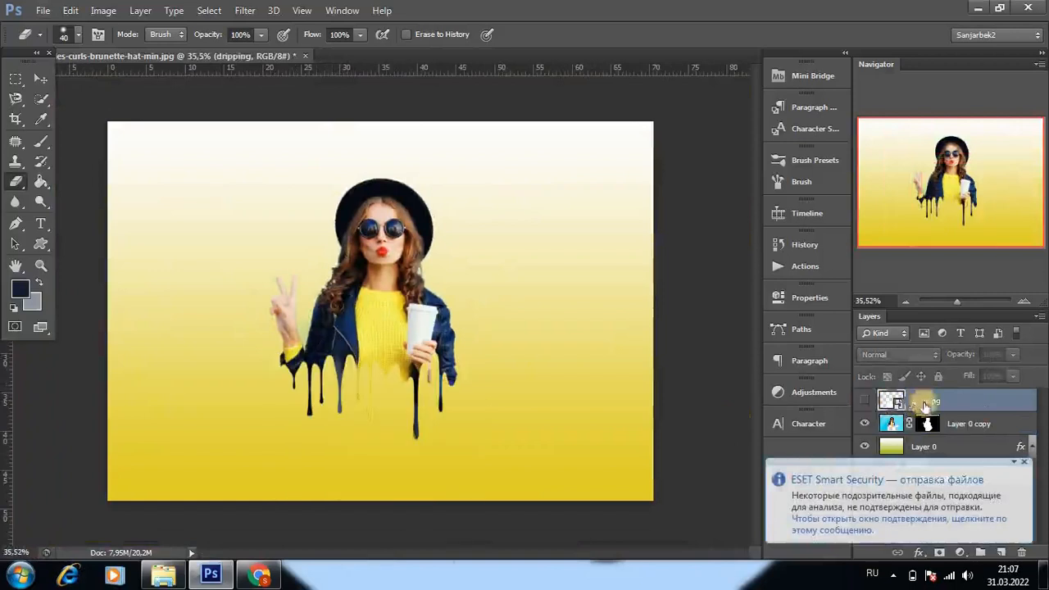
left_click(1031, 446)
Step: Choose the Brush tool with the 74 px scattered maple leaf tip
scroll(336, 403, "up", 1)
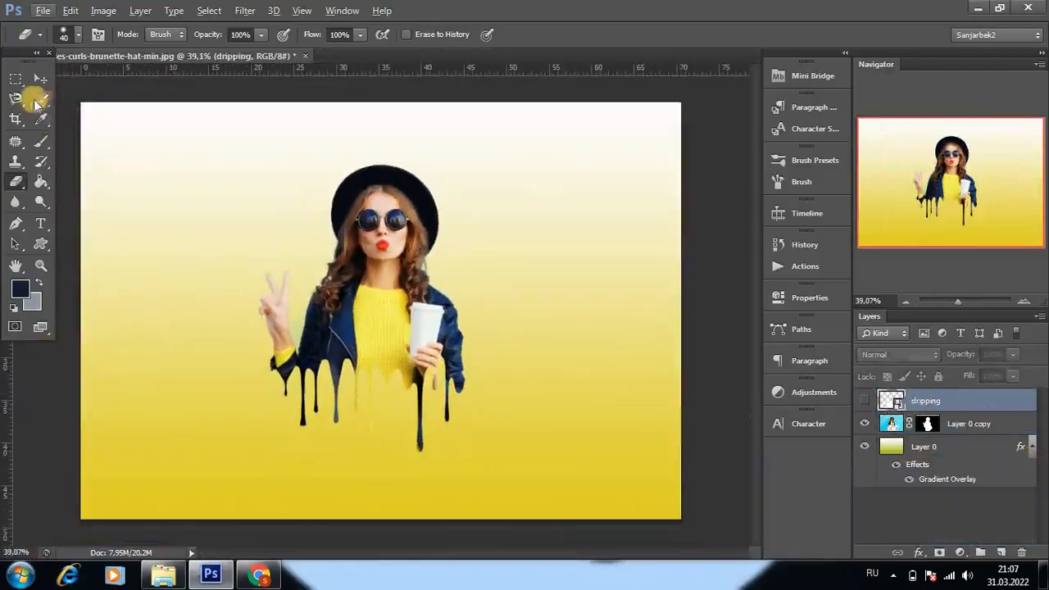
right_click(41, 141)
left_click(96, 140)
right_click(340, 368)
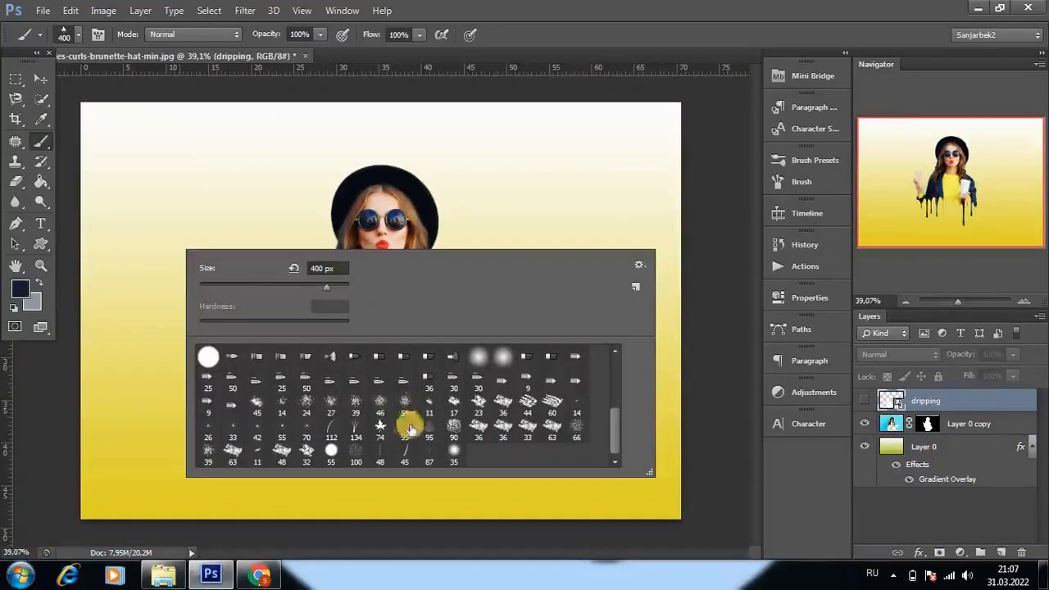
double_click(382, 432)
left_click(547, 211)
key("Return")
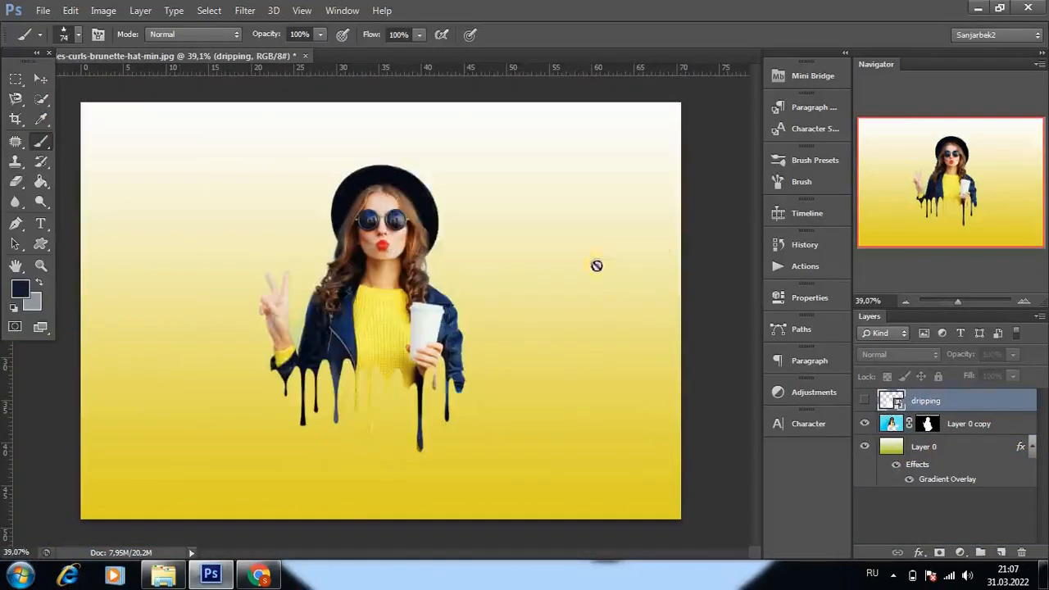
Step: Enlarge the maple leaf brush to 1000 px
left_click(974, 423)
key("bracketright")
key("bracketright")
key("bracketright")
key("bracketright")
key("bracketright")
key("bracketright")
key("bracketright")
key("bracketright")
key("bracketright")
key("bracketright")
key("bracketright")
key("bracketright")
key("bracketright")
key("bracketright")
key("bracketright")
Step: Rasterize the layer style of Layer 0
left_click(927, 446)
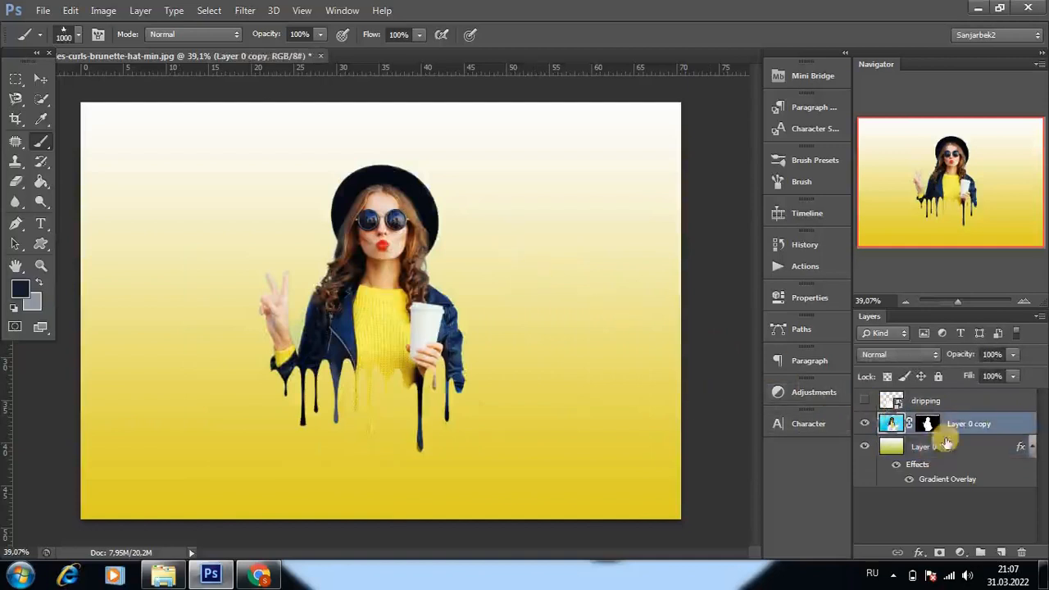
right_click(922, 447)
left_click(709, 213)
Step: Try scattering dark maple leaves across the gradient background on Layer 0 and undo the strokes
left_click_drag(487, 205, 531, 240)
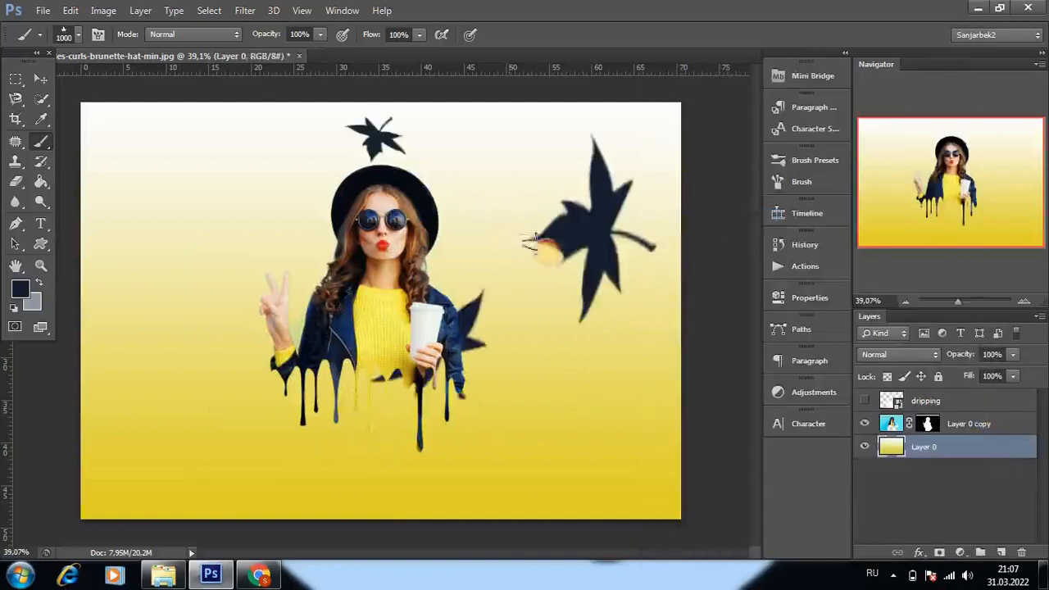
key("ctrl+z")
scroll(573, 263, "down", 2)
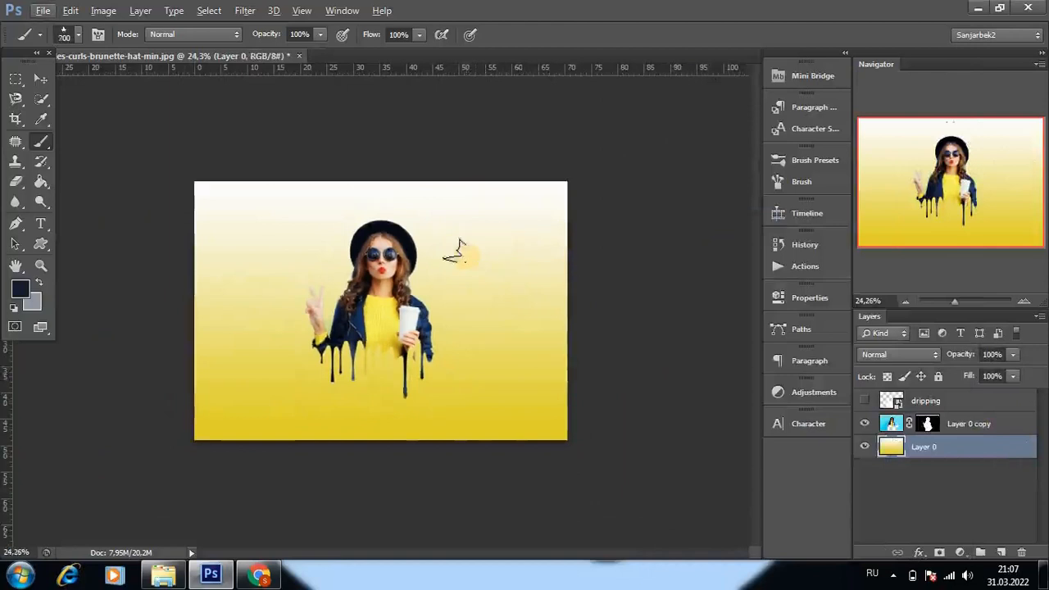
mouse_move(459, 229)
left_mouse_down()
mouse_move(492, 258)
mouse_move(458, 239)
mouse_move(492, 229)
left_mouse_up()
key("ctrl+z")
key("ctrl+z")
key("ctrl+z")
left_click_drag(238, 213, 271, 221)
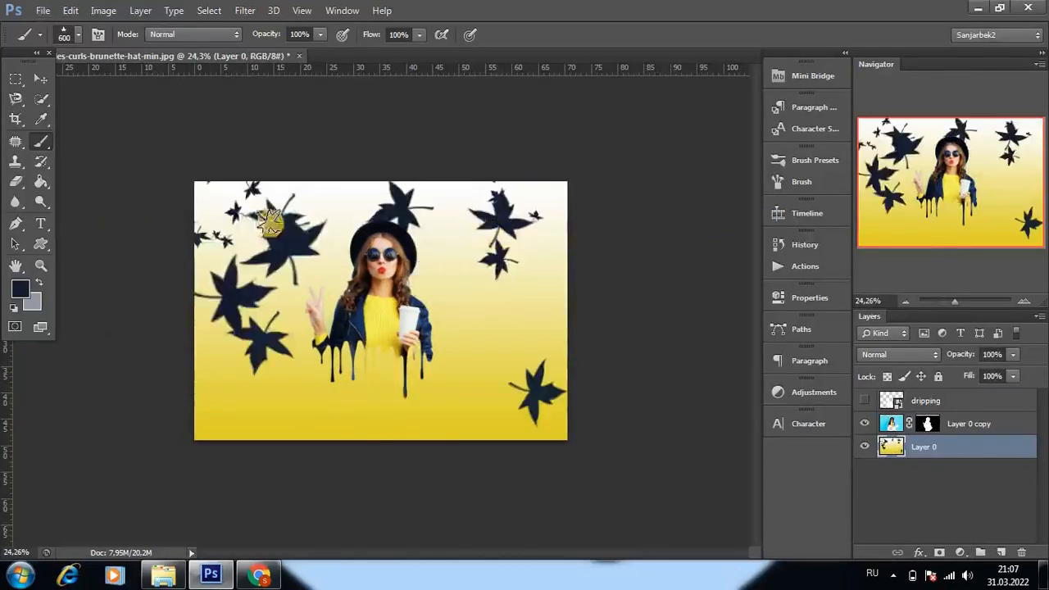
key("ctrl+z")
Step: Paint dark maple leaves on Layer 0 around the woman with the leaf brush at 600 px
left_click_drag(482, 234, 500, 229)
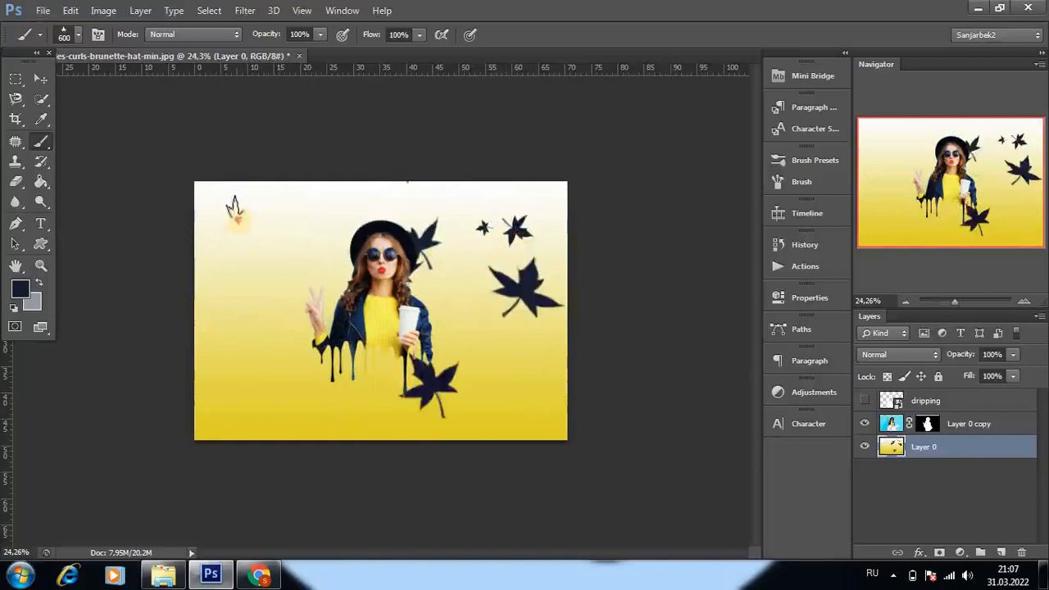
left_click_drag(235, 209, 275, 231)
scroll(339, 244, "up", 4)
left_click_drag(187, 135, 232, 136)
key("ctrl+z")
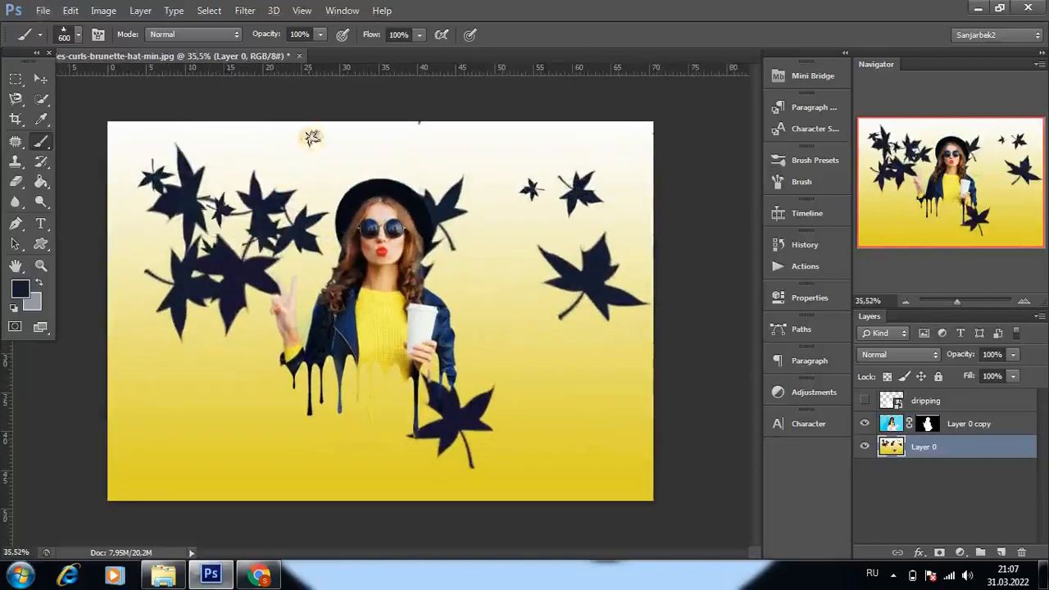
scroll(273, 282, "up", 2)
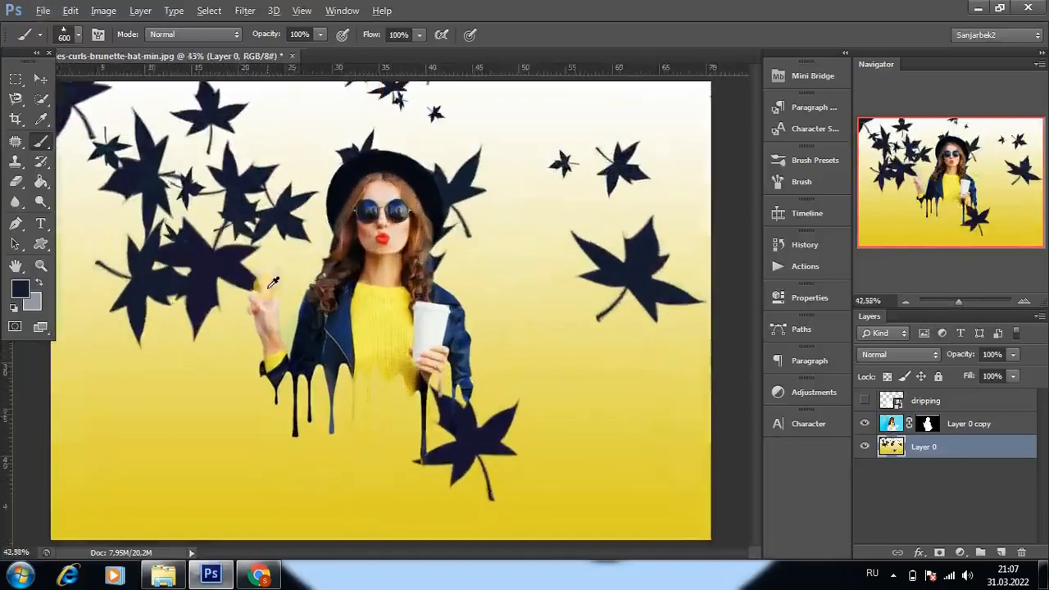
scroll(268, 288, "down", 5)
key("v")
left_click_drag(406, 281, 372, 318)
key("ctrl+z")
Step: Move the woman lower on the background and convert Layer 0 copy to a smart object
left_click(379, 288)
right_click(1000, 422)
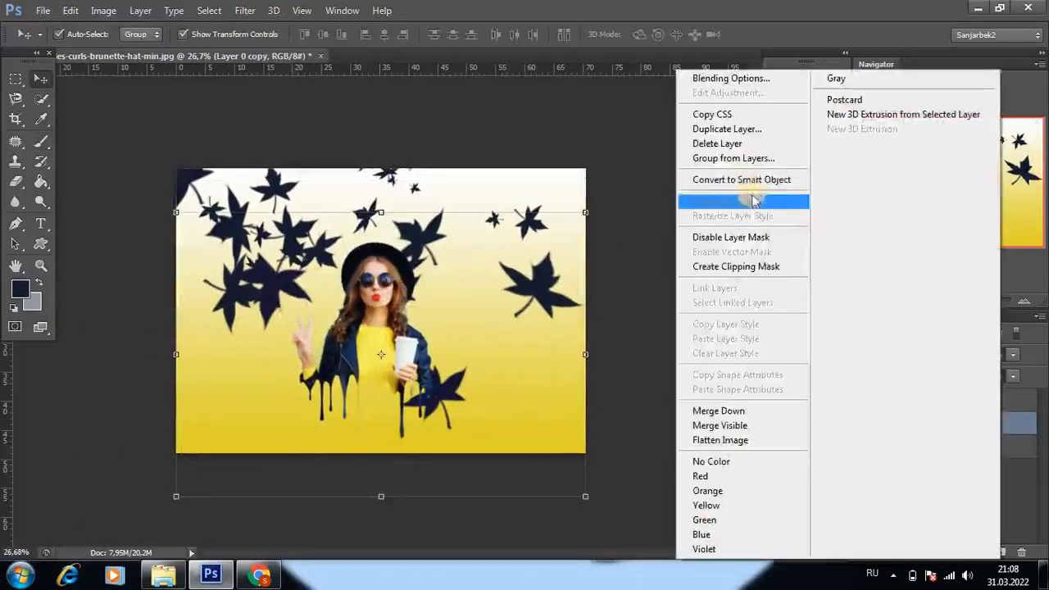
left_click(754, 201)
Step: Enlarge the woman slightly with Free Transform and shift her a little to the right on the background
key("ctrl+t")
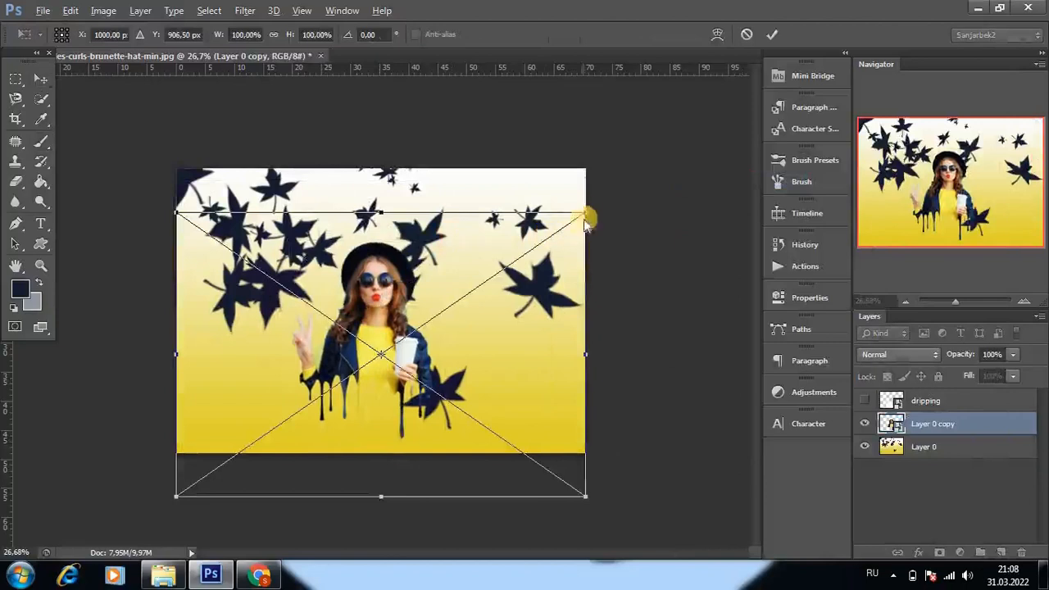
left_click_drag(585, 220, 615, 203)
key("Escape")
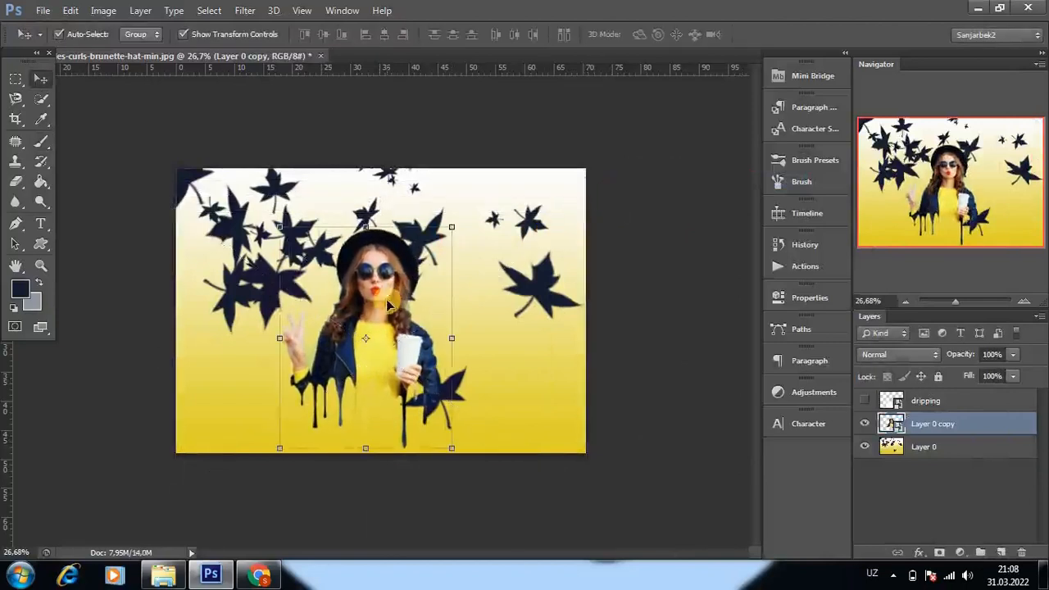
left_click_drag(388, 304, 394, 303)
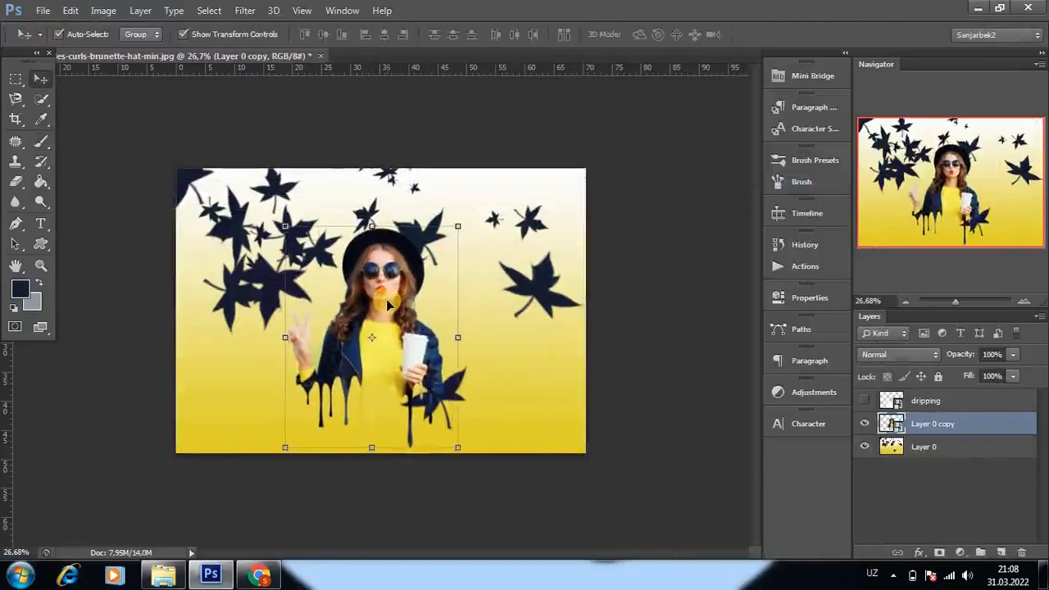
left_click(554, 363)
scroll(314, 380, "up", 5)
scroll(314, 380, "down", 6)
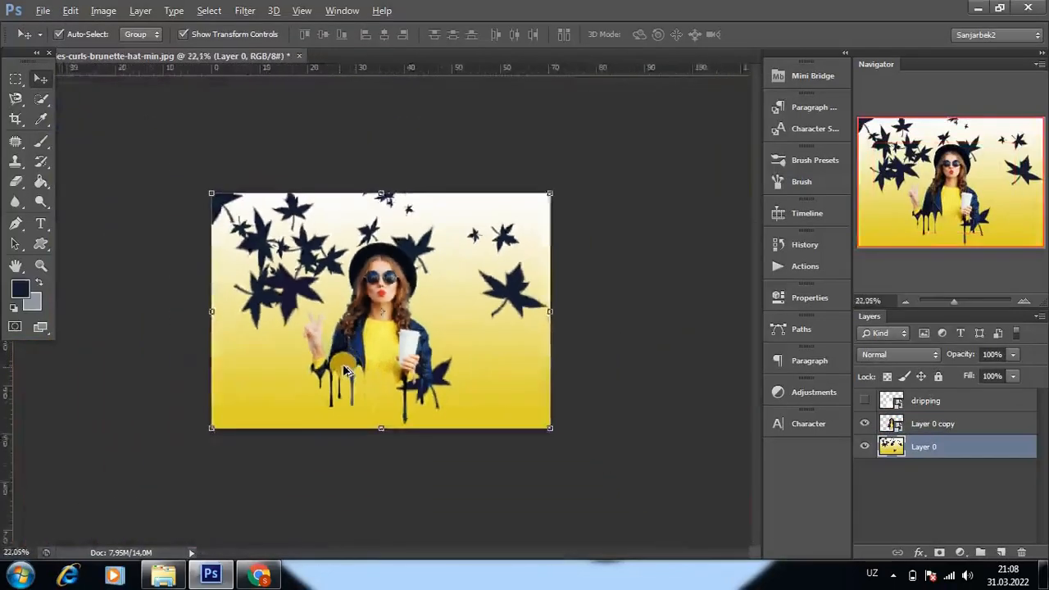